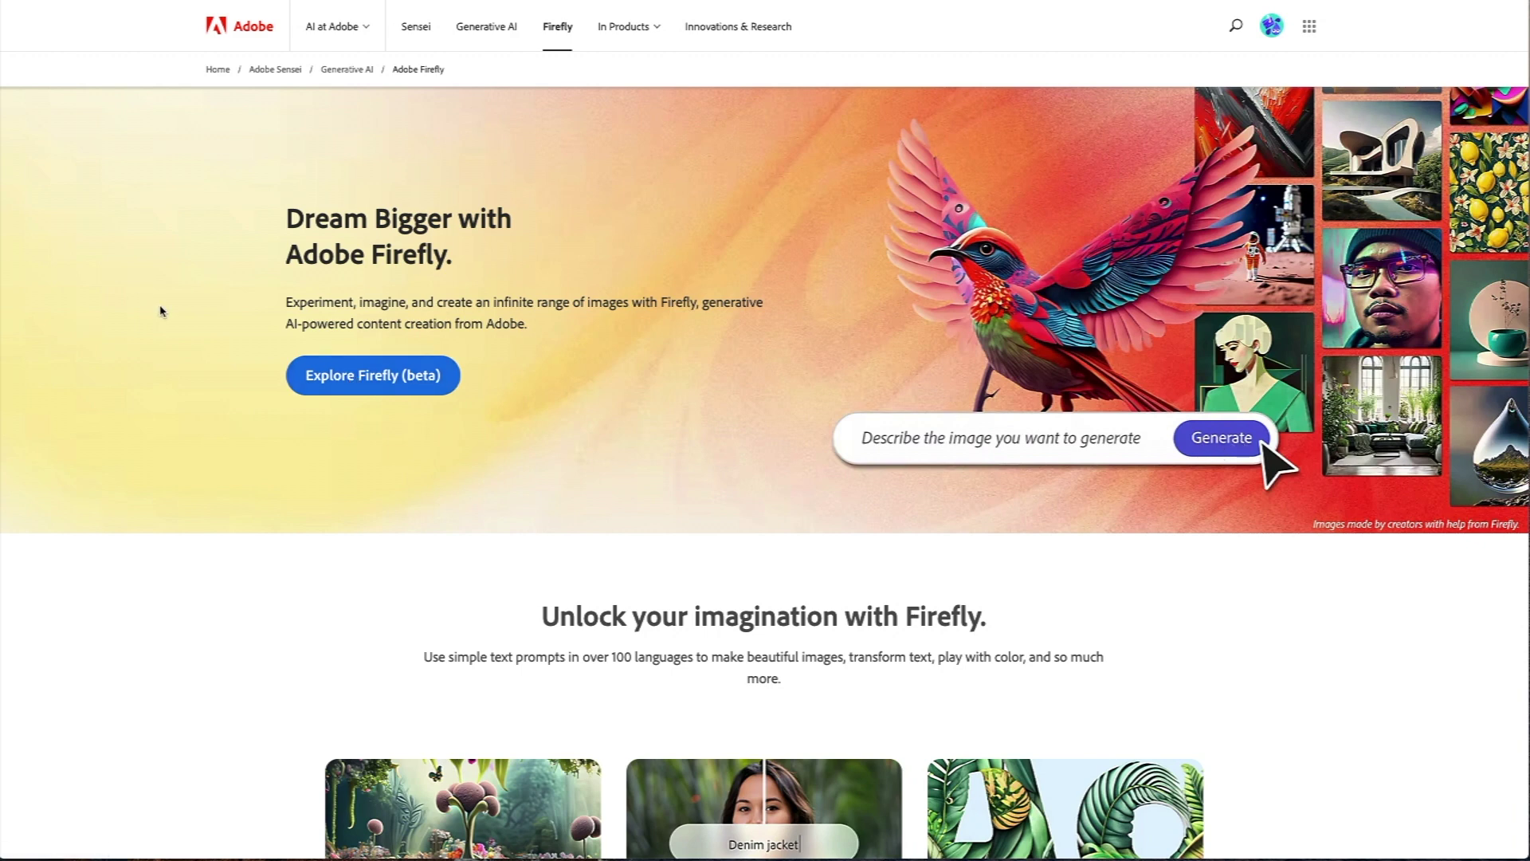
- Go to Firefly beta and start Generative fill on the empty slatted-wood-wall room image
left_click(342, 386)
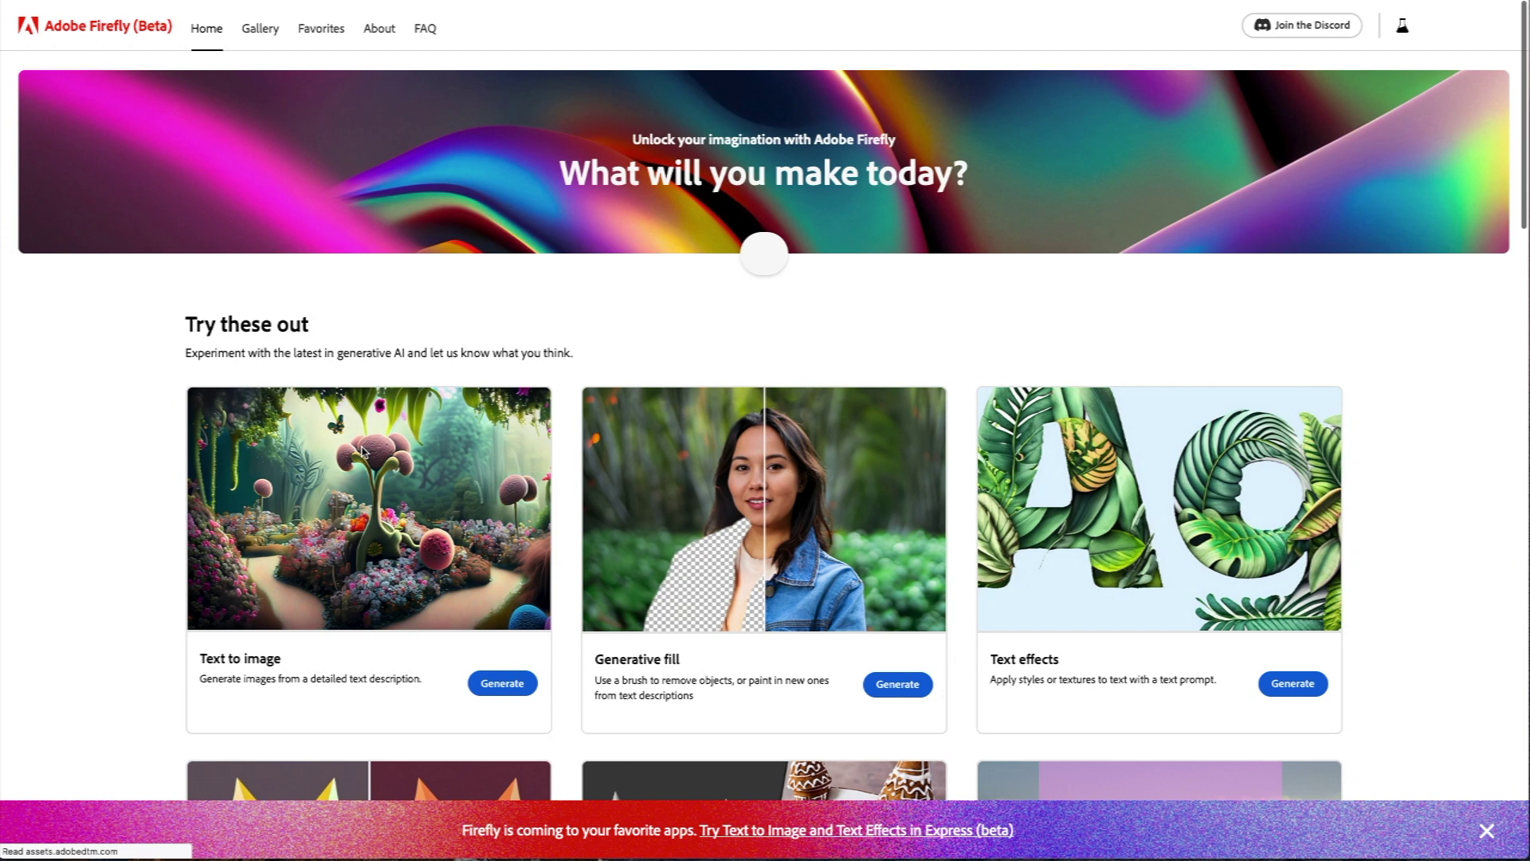
scroll(363, 451, "down", 1)
left_click(897, 665)
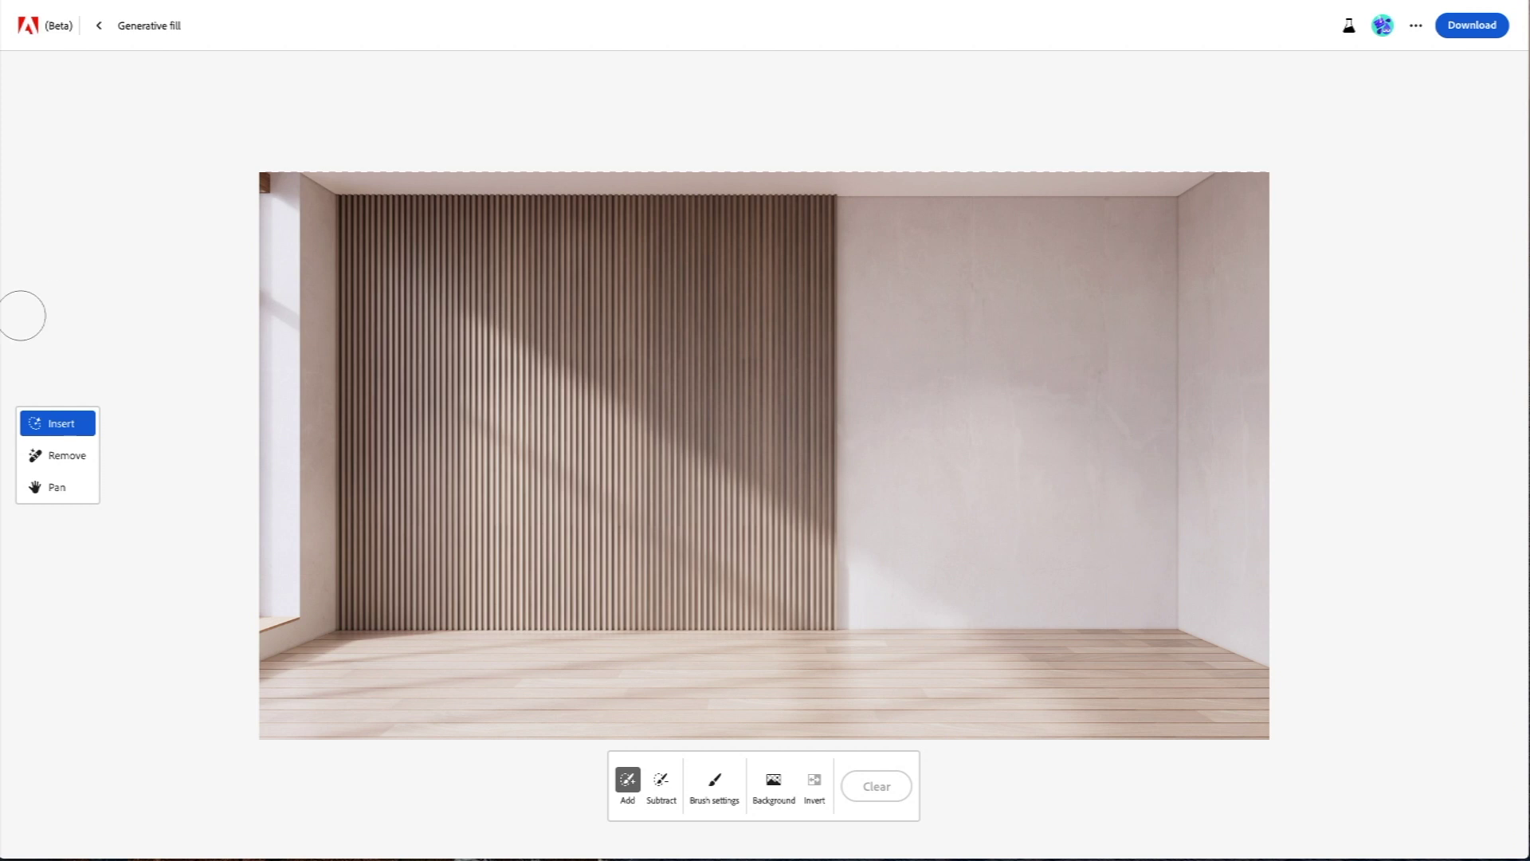
- Mask the floor by the right wall and enter 'A house plant in a simple rounded orange clay pot'
mouse_move(1171, 498)
left_mouse_down()
mouse_move(1173, 642)
mouse_move(1157, 505)
mouse_move(1147, 597)
mouse_move(1152, 630)
mouse_move(1185, 644)
mouse_move(1201, 568)
mouse_move(1193, 472)
mouse_move(1153, 471)
mouse_move(1146, 572)
left_mouse_up()
type("A hous")
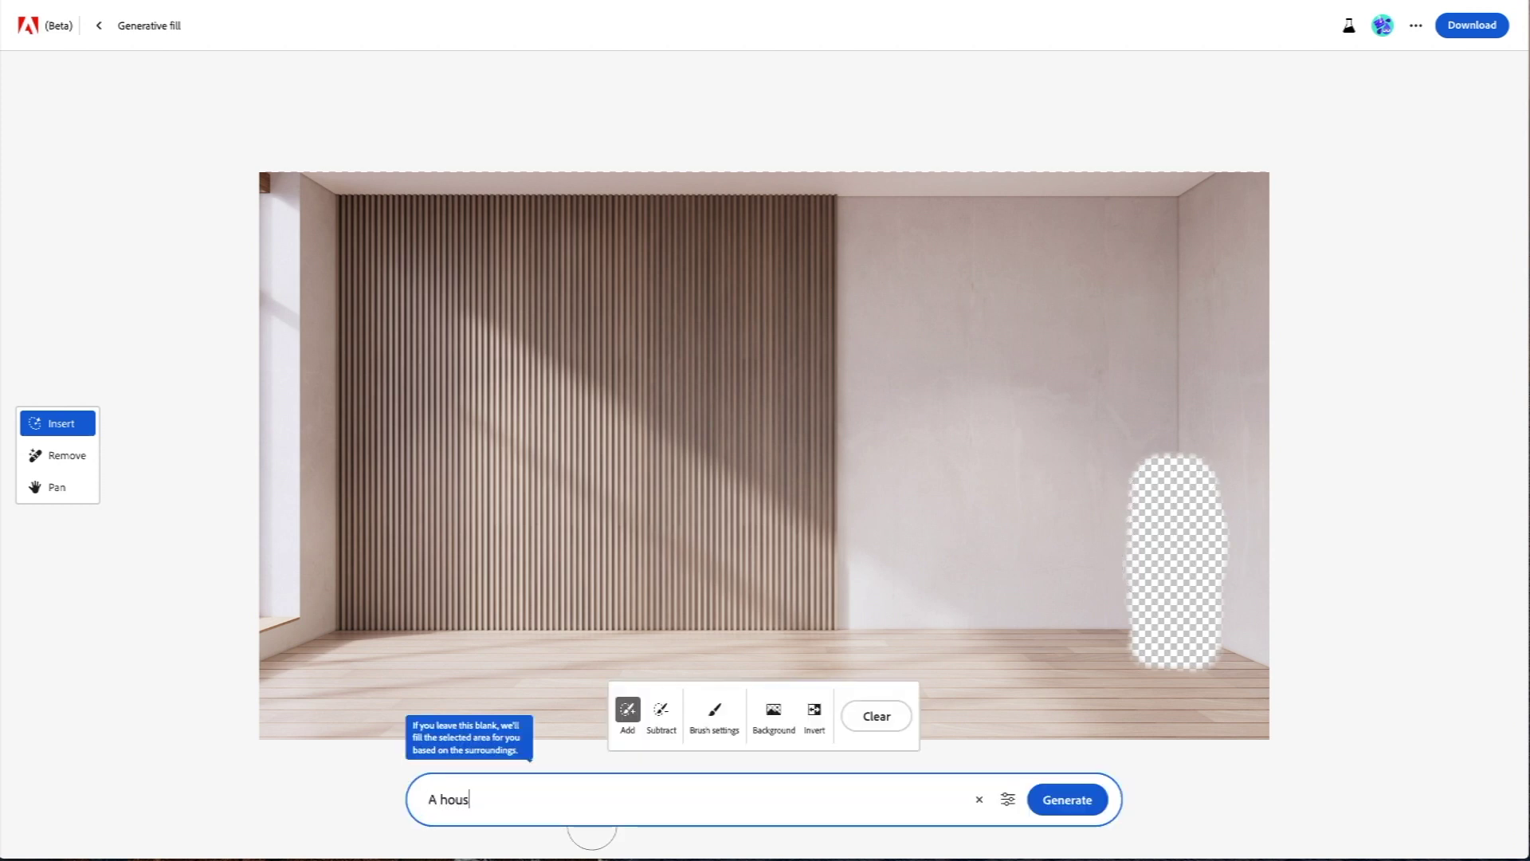
type("e plant in a simple round")
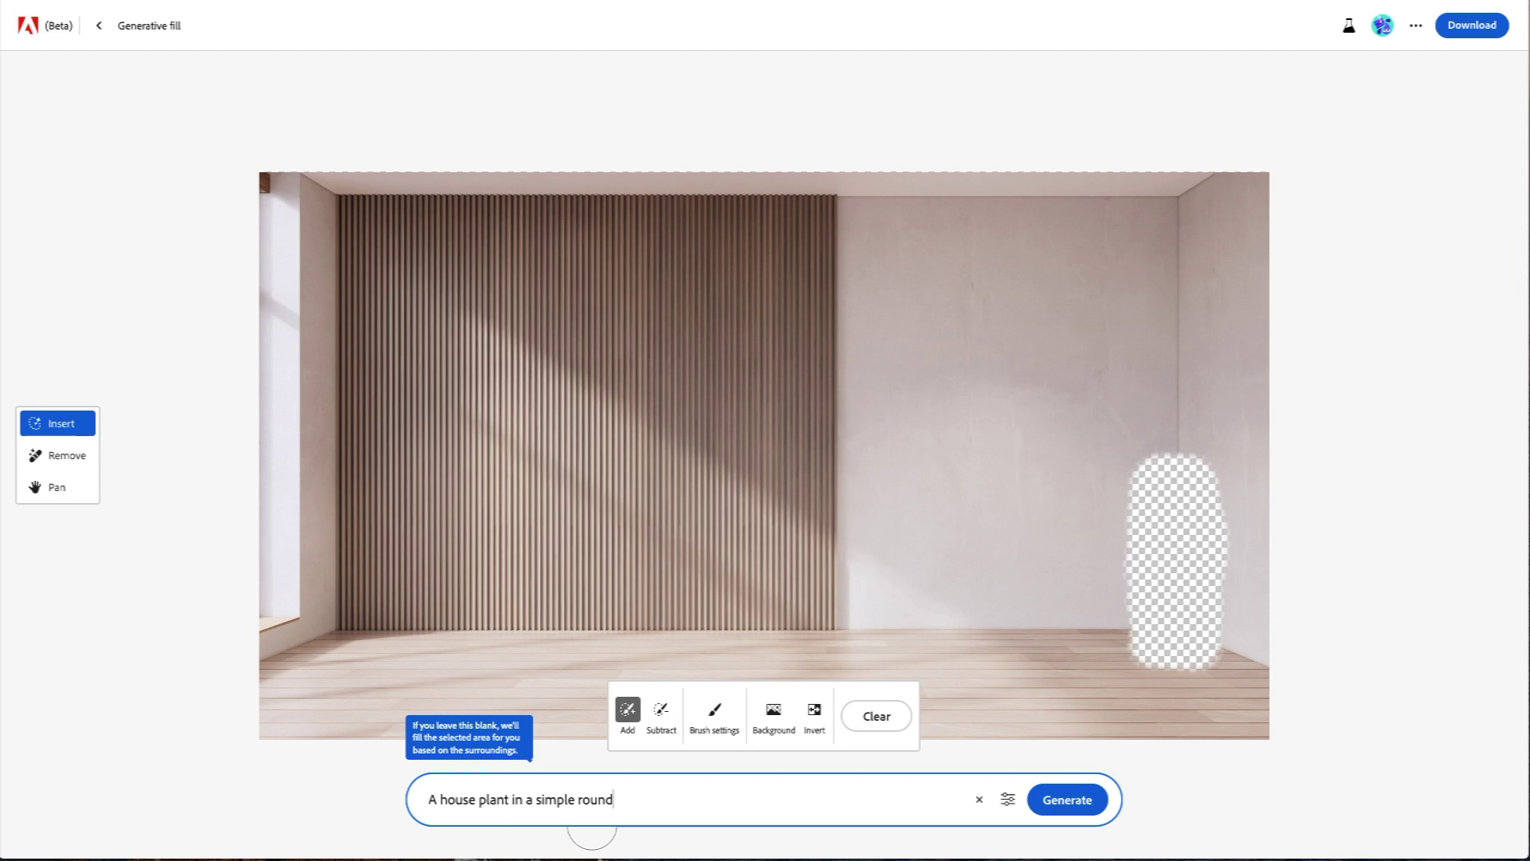
type("ed orange clay pot")
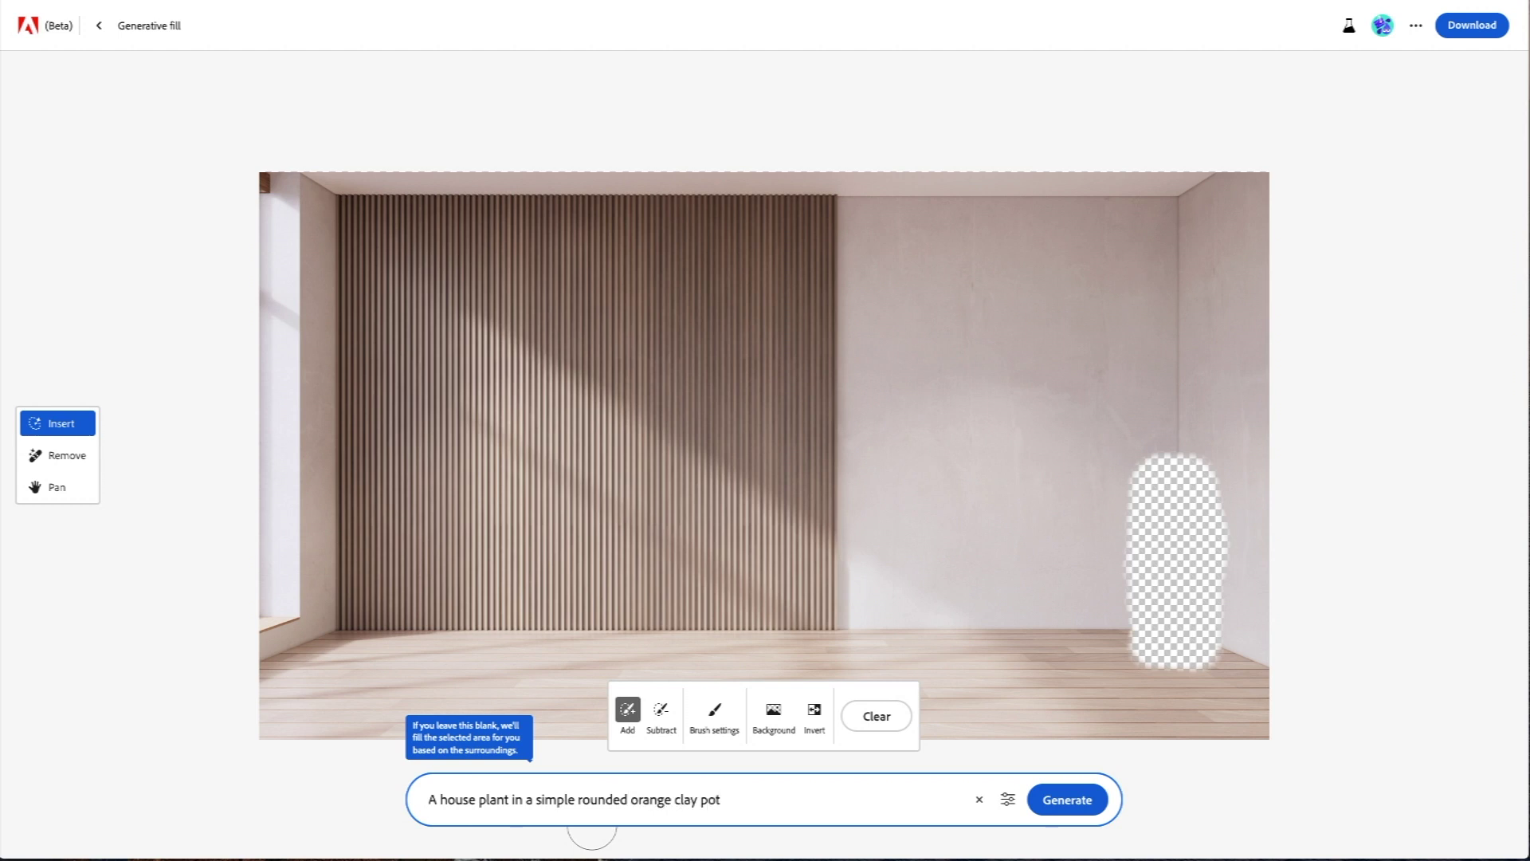
left_click(1008, 798)
- Generate the plant, preview the variations including the snake plant, and discard them all
left_click(926, 799)
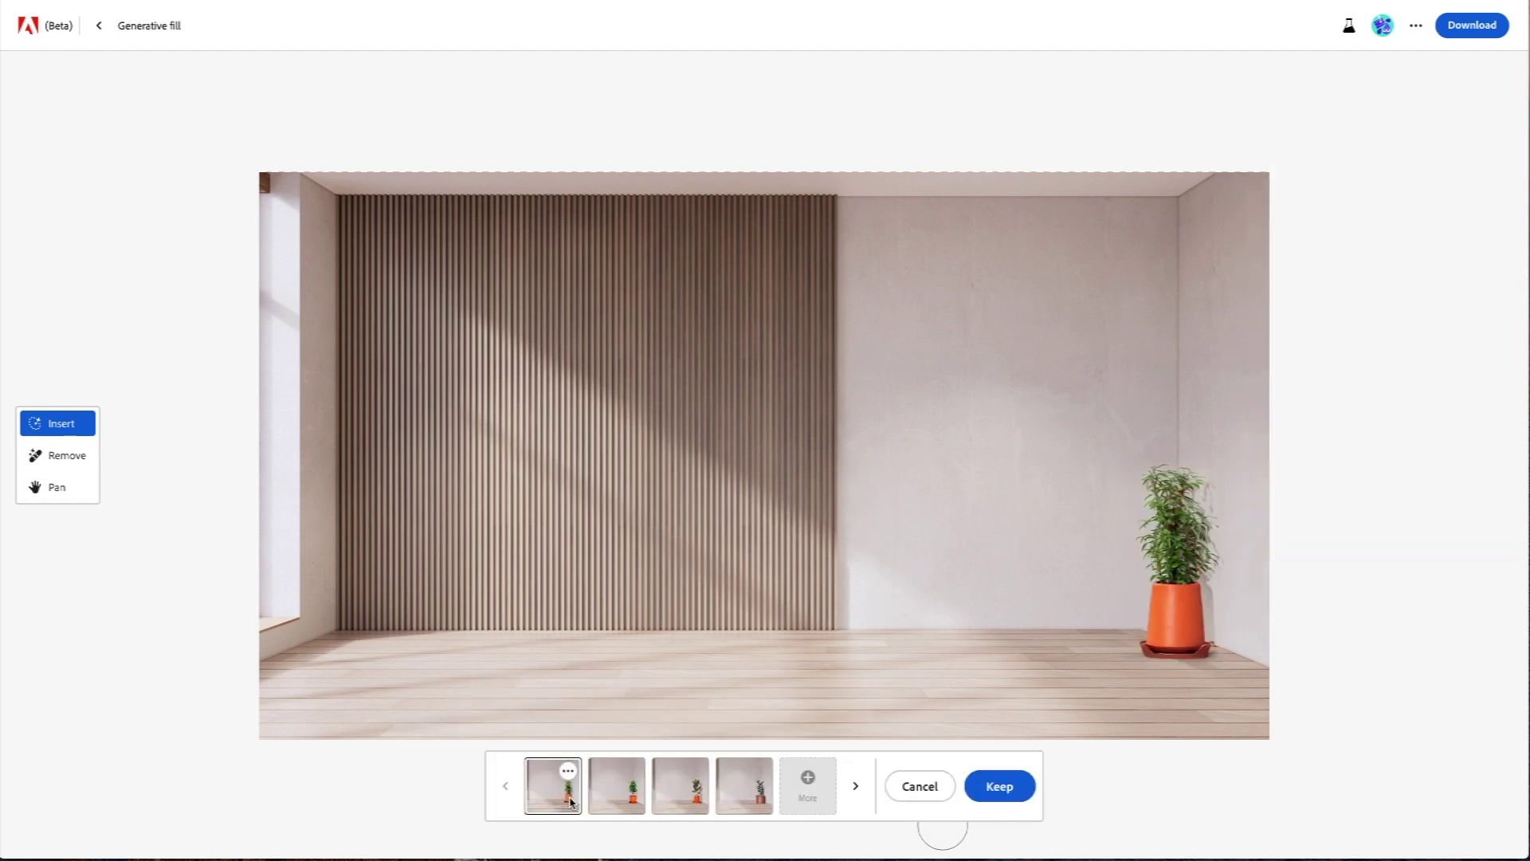
left_click(601, 800)
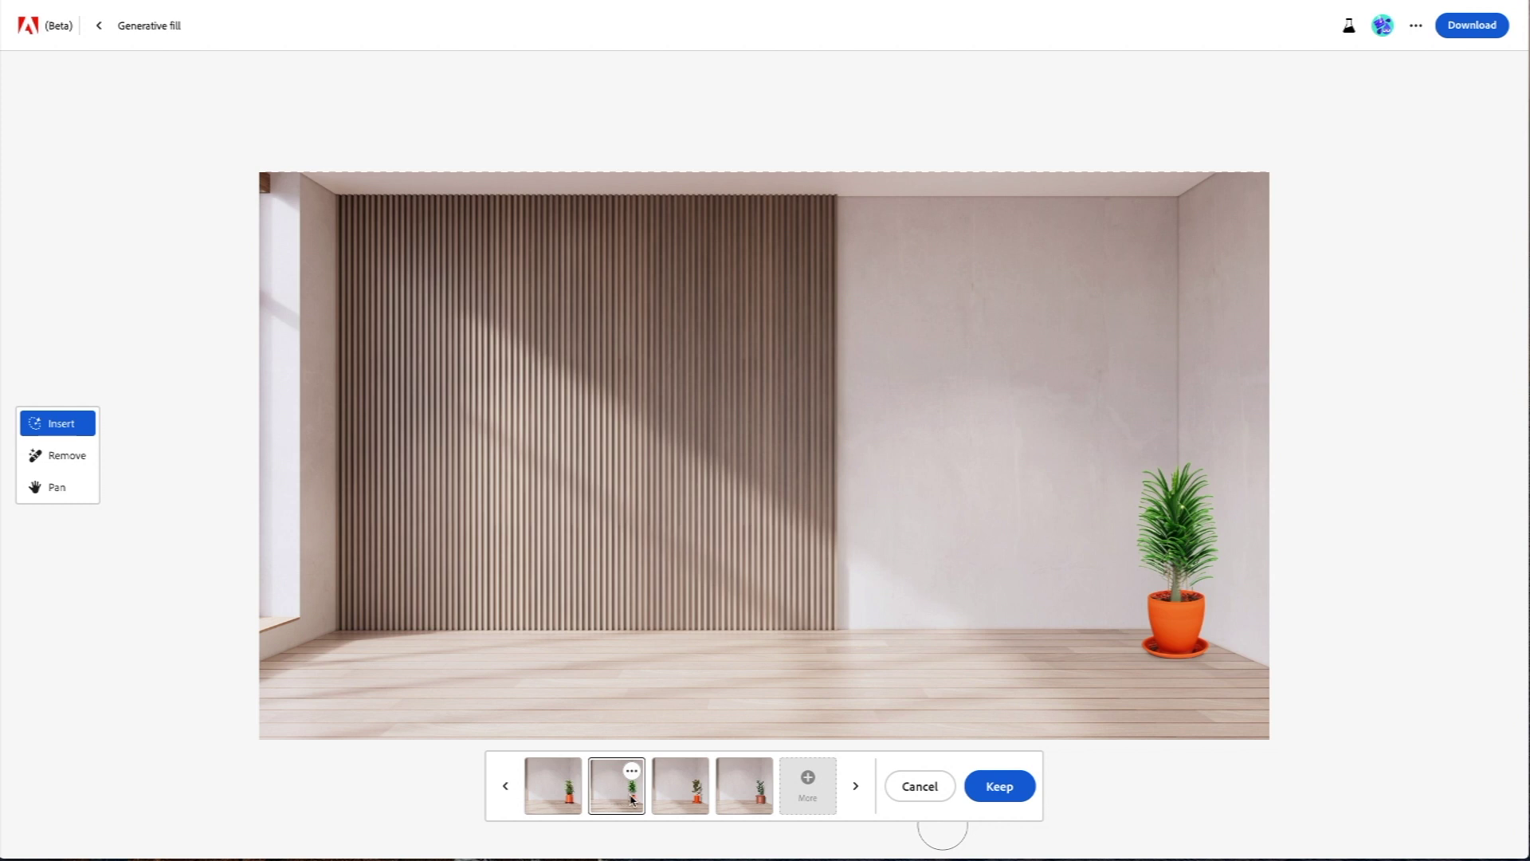
left_click(677, 798)
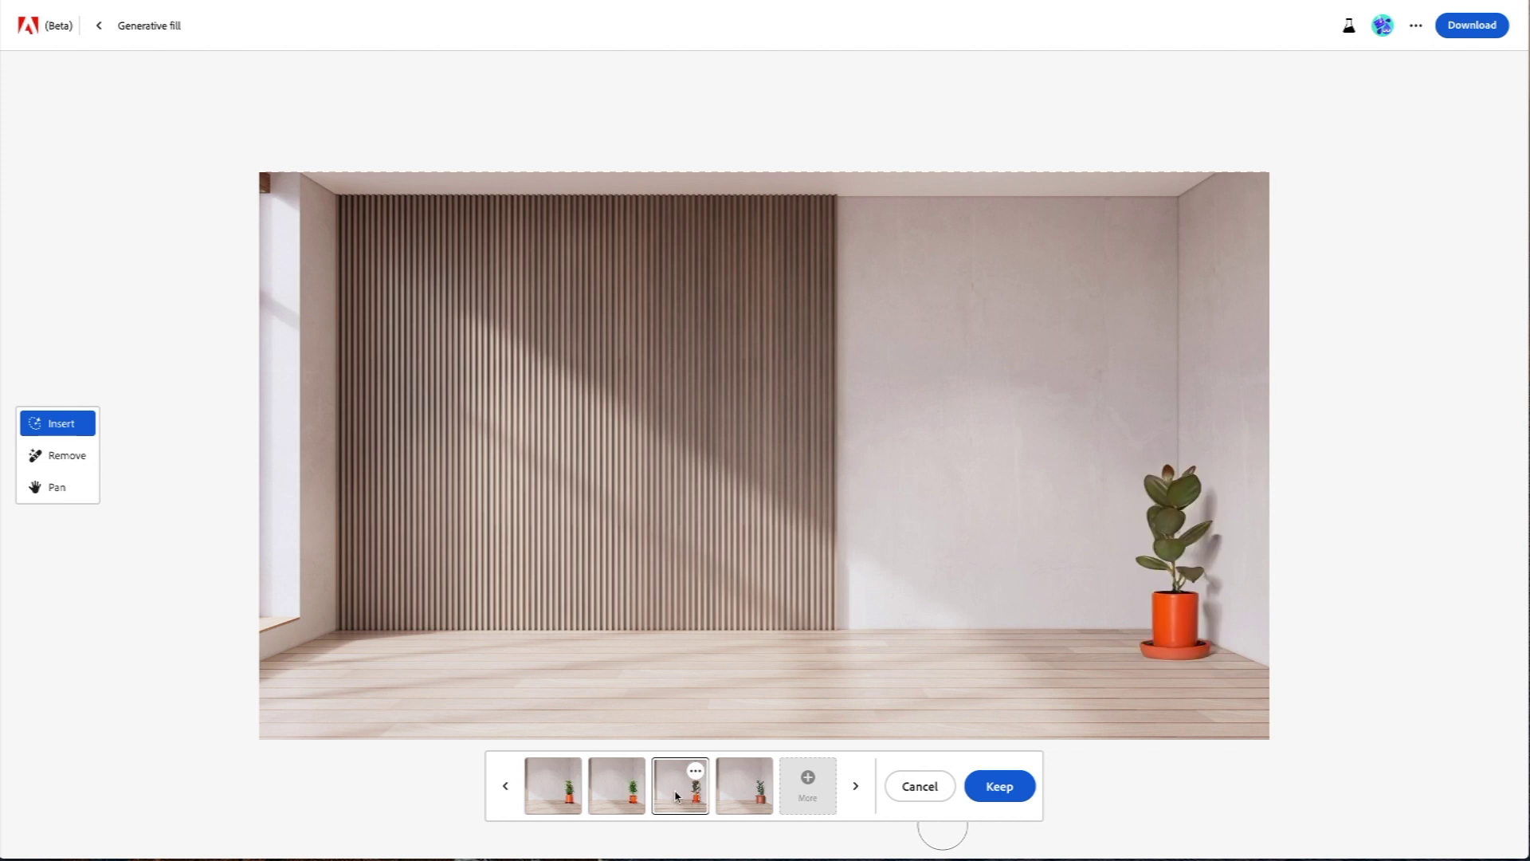
left_click(748, 795)
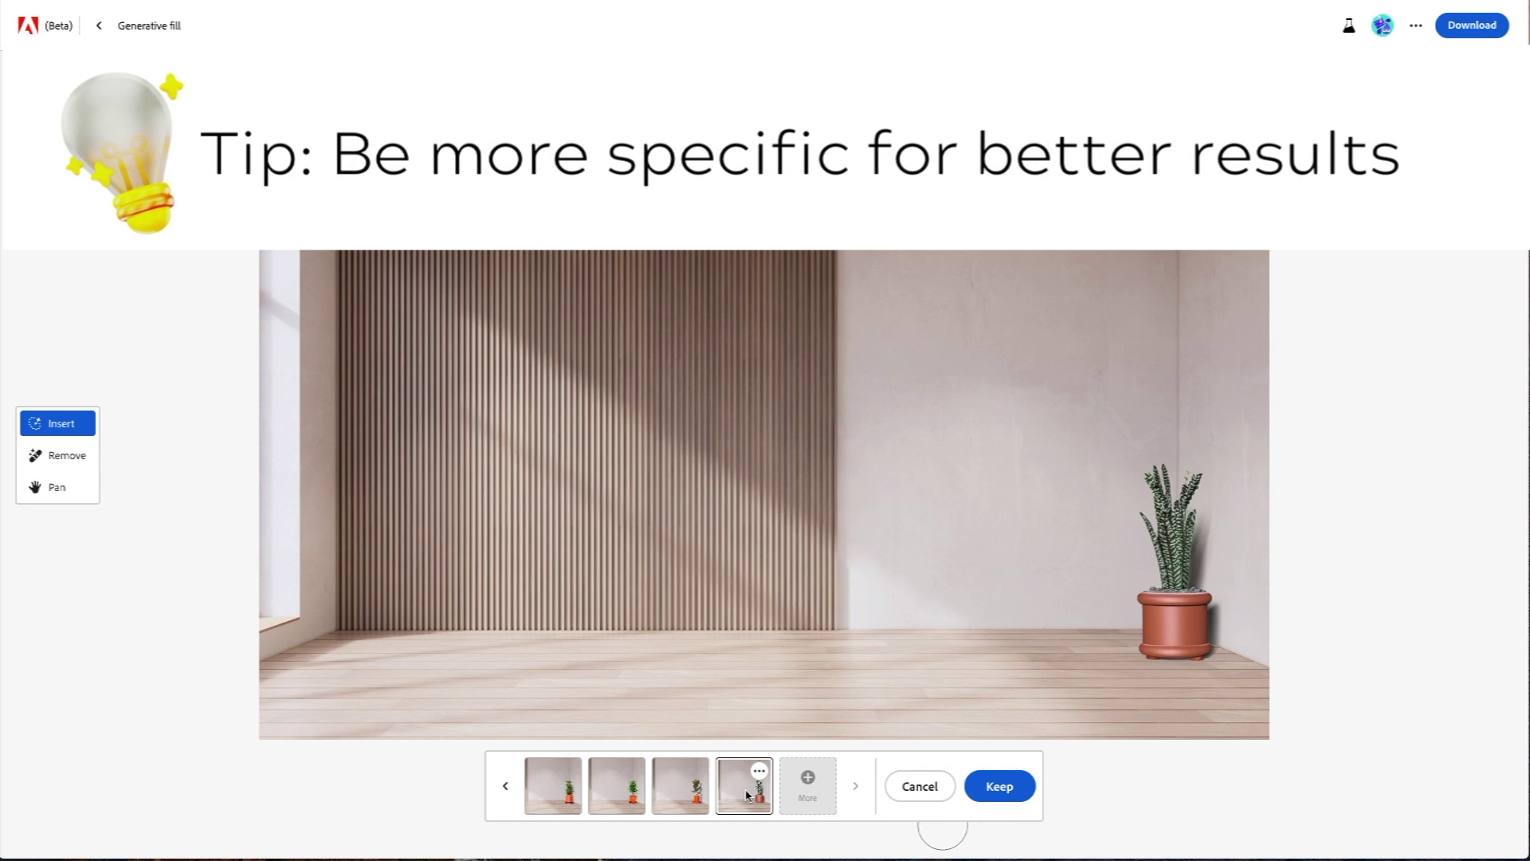
left_click(920, 786)
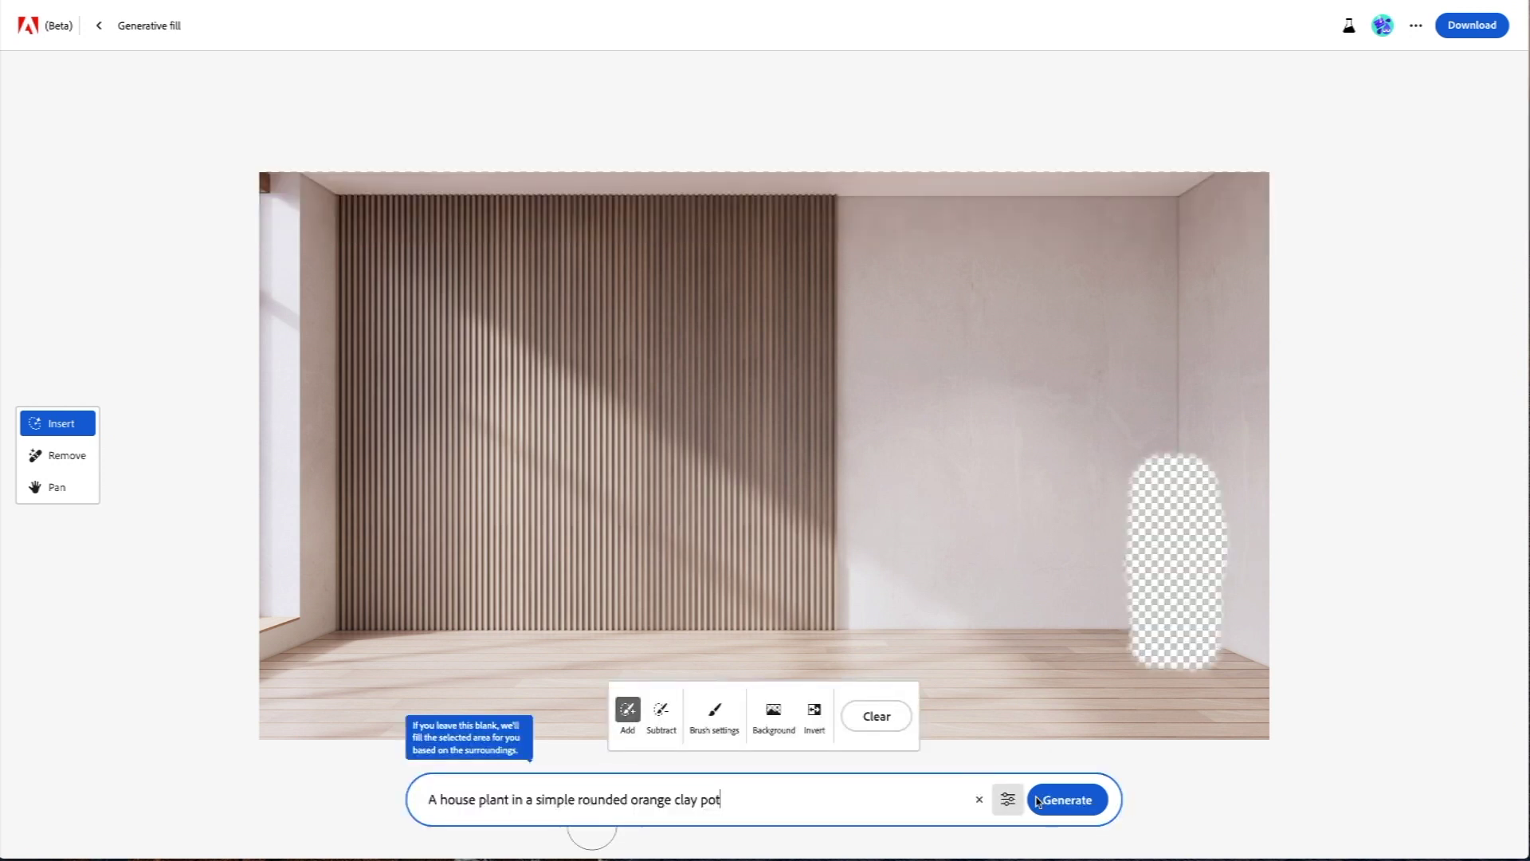
- Push the Guidance strength slider further toward Prompt in the generation settings
left_click(1014, 800)
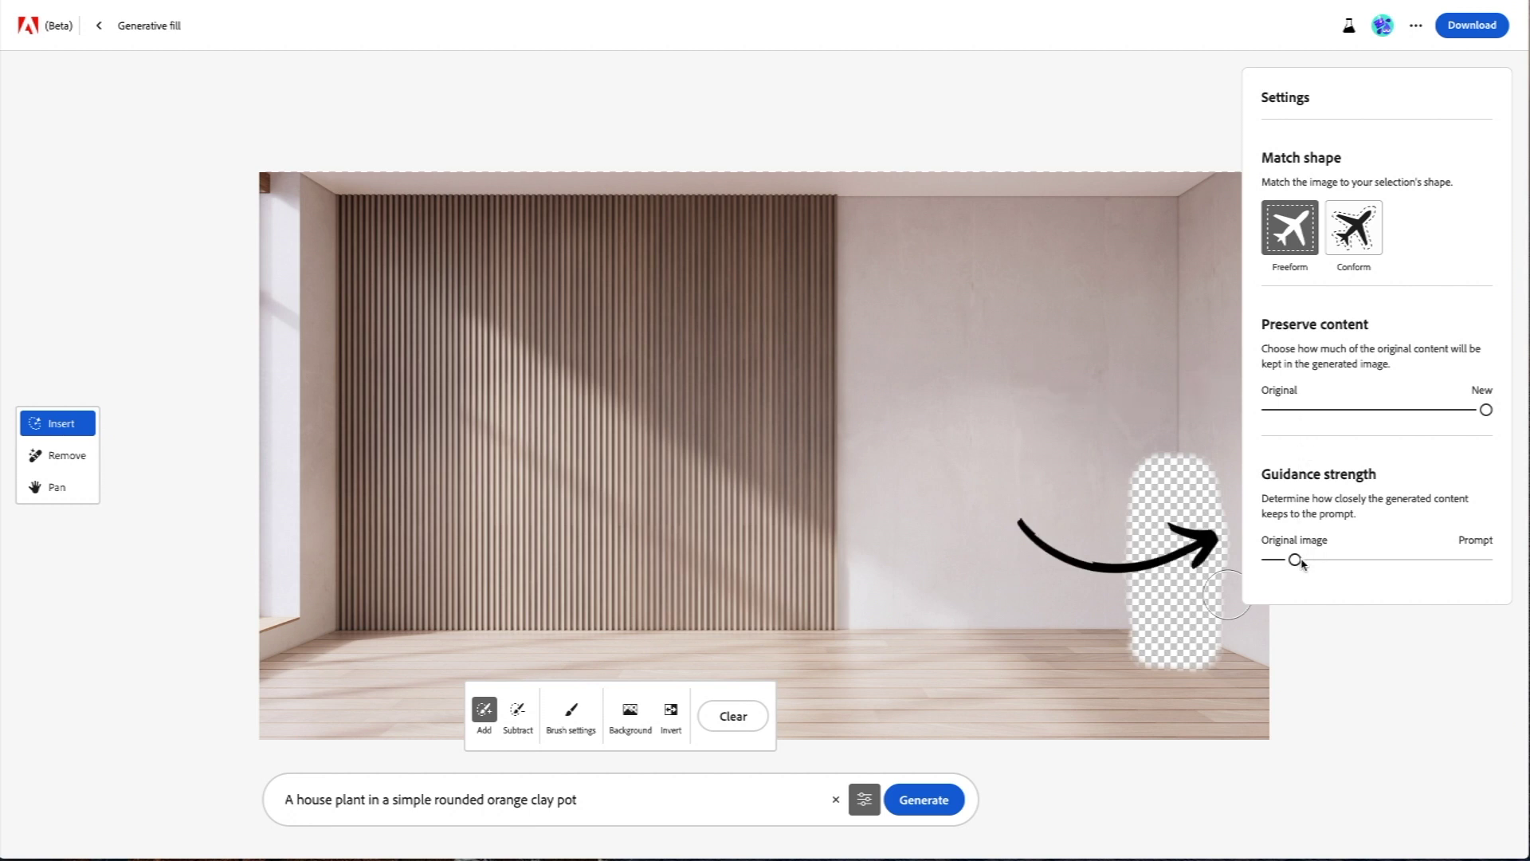
left_click_drag(1299, 559, 1356, 560)
left_click_drag(1356, 560, 1368, 559)
- Mask the slatted wall and generate 'A wall painting for a home of ocean waves crashing'
mouse_move(474, 313)
left_mouse_down()
mouse_move(700, 409)
mouse_move(470, 442)
mouse_move(566, 326)
mouse_move(605, 418)
mouse_move(494, 374)
mouse_move(637, 383)
left_mouse_up()
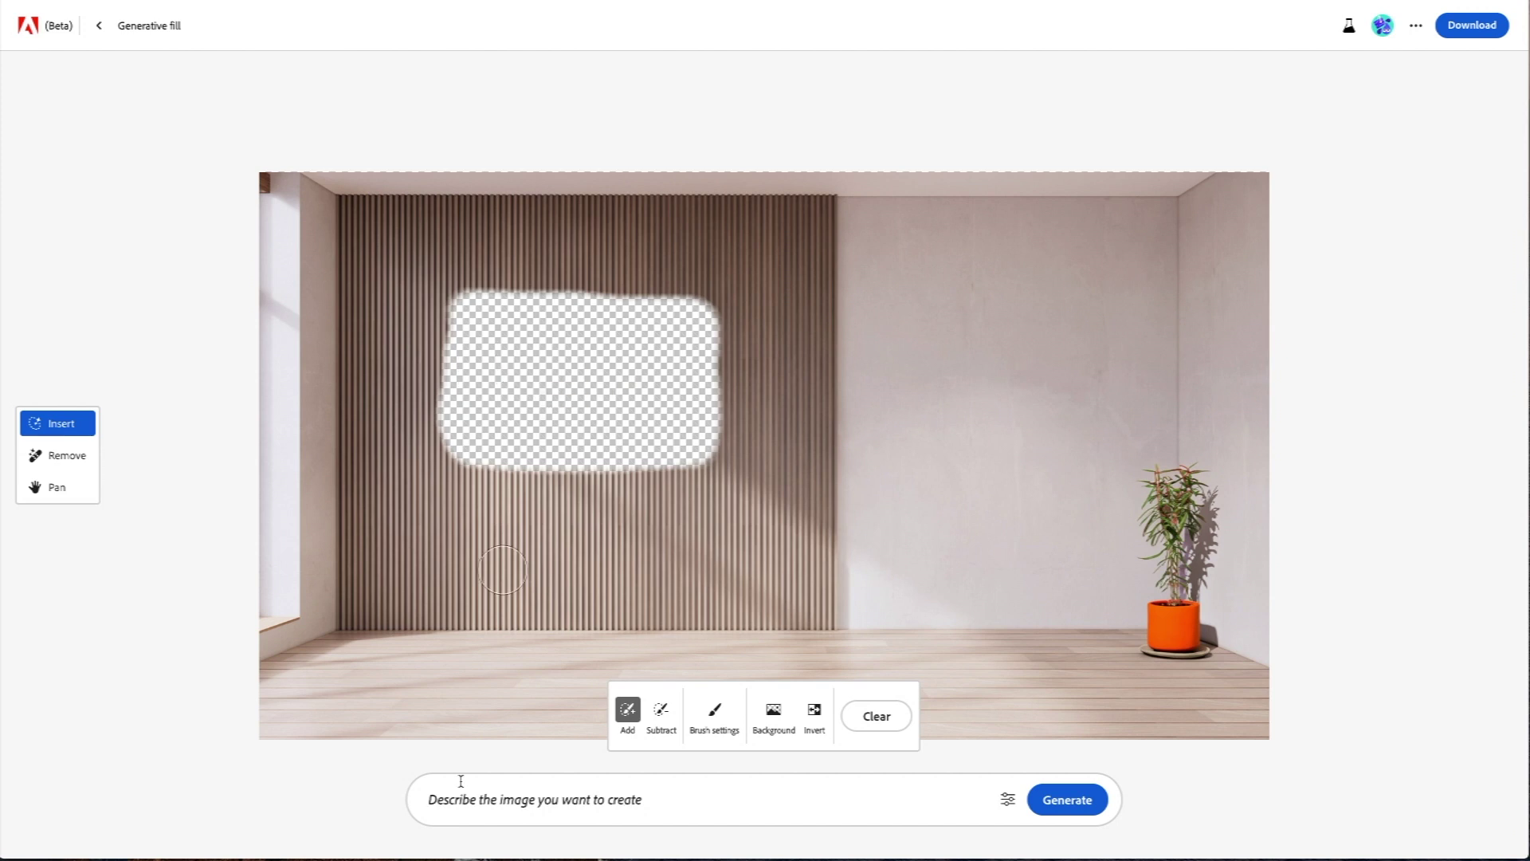
left_click(471, 794)
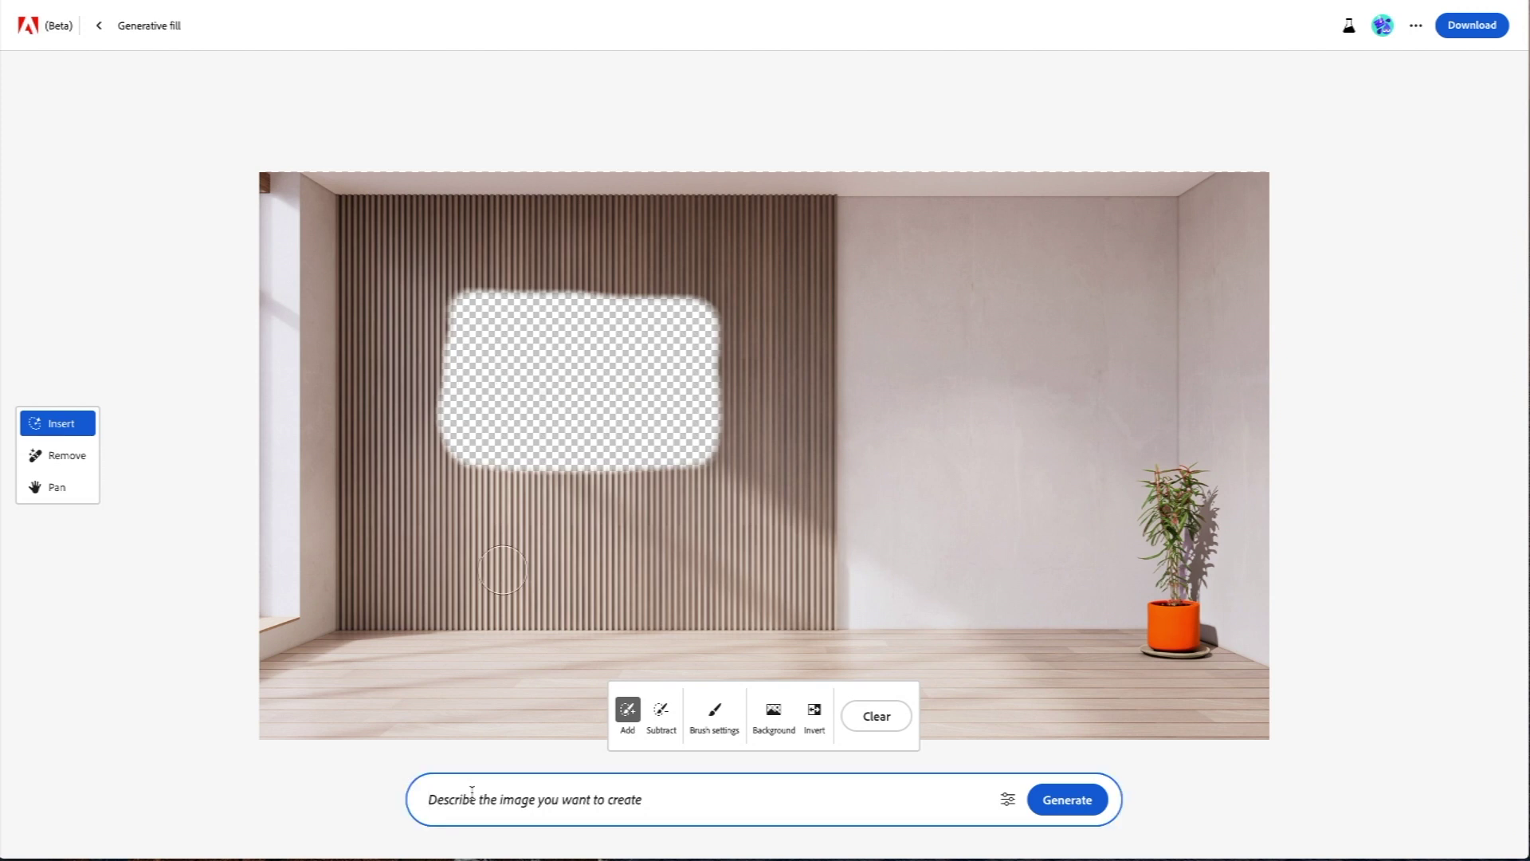
type("A wall painting for a h")
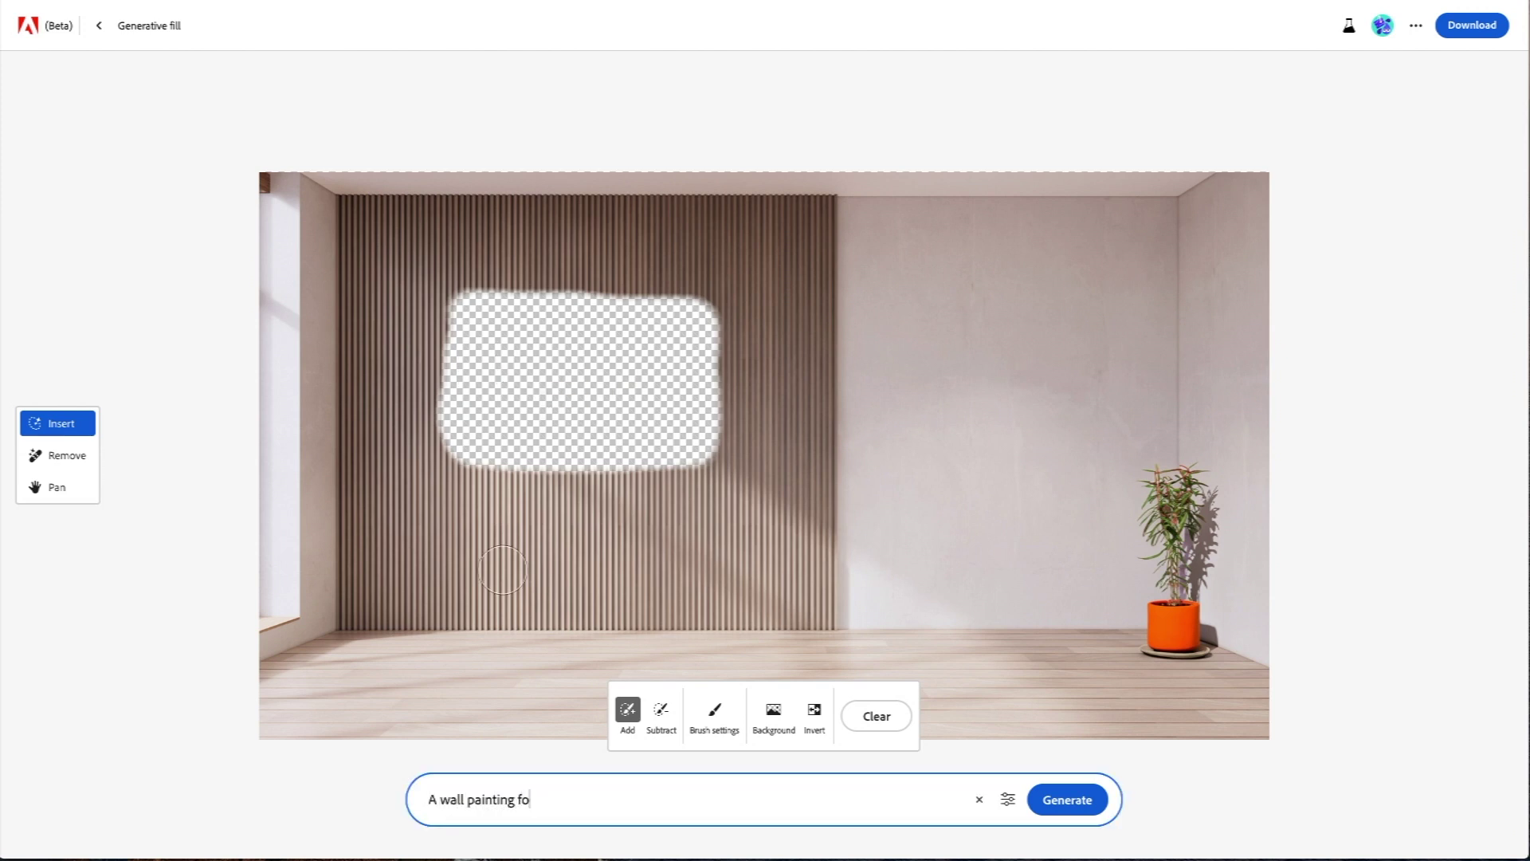
type("ome of ocean waves crashing")
left_click(1072, 801)
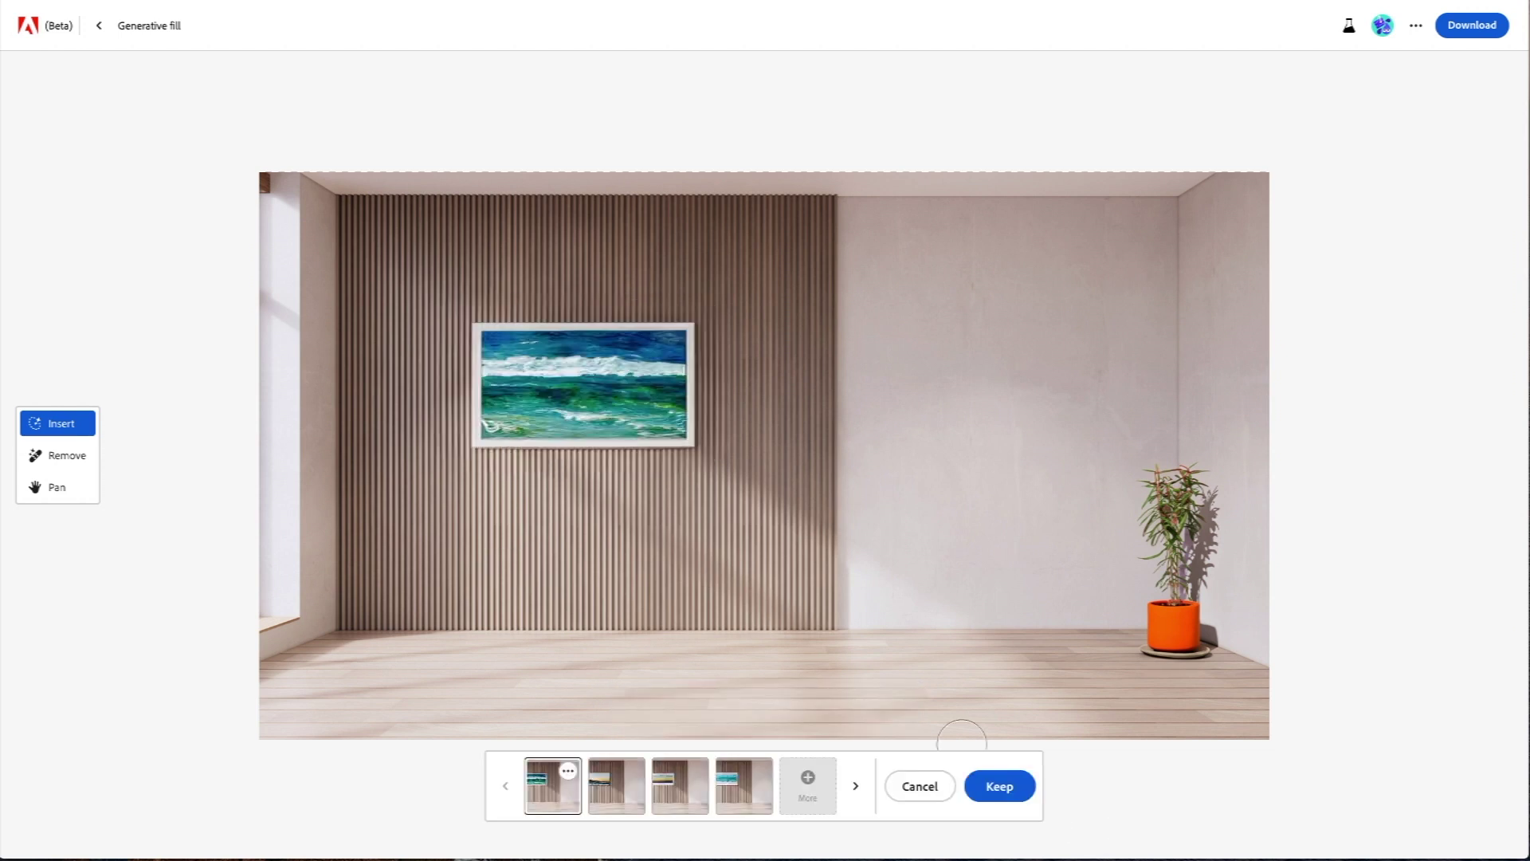
- Compare the four painting variations and keep the first blue-wave ocean painting
left_click(618, 789)
left_click(681, 791)
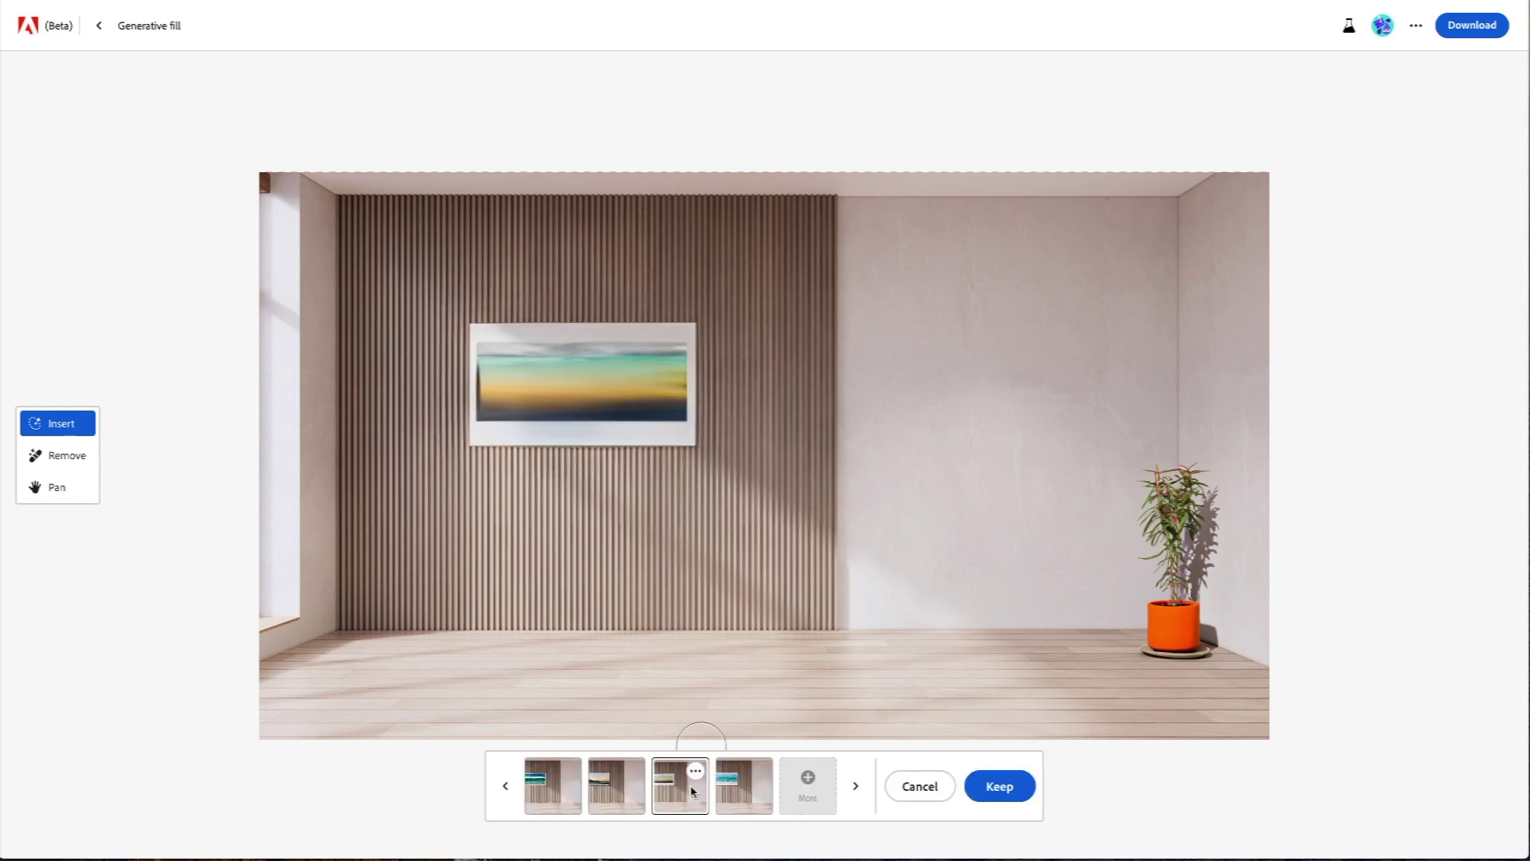
left_click(761, 791)
left_click(552, 792)
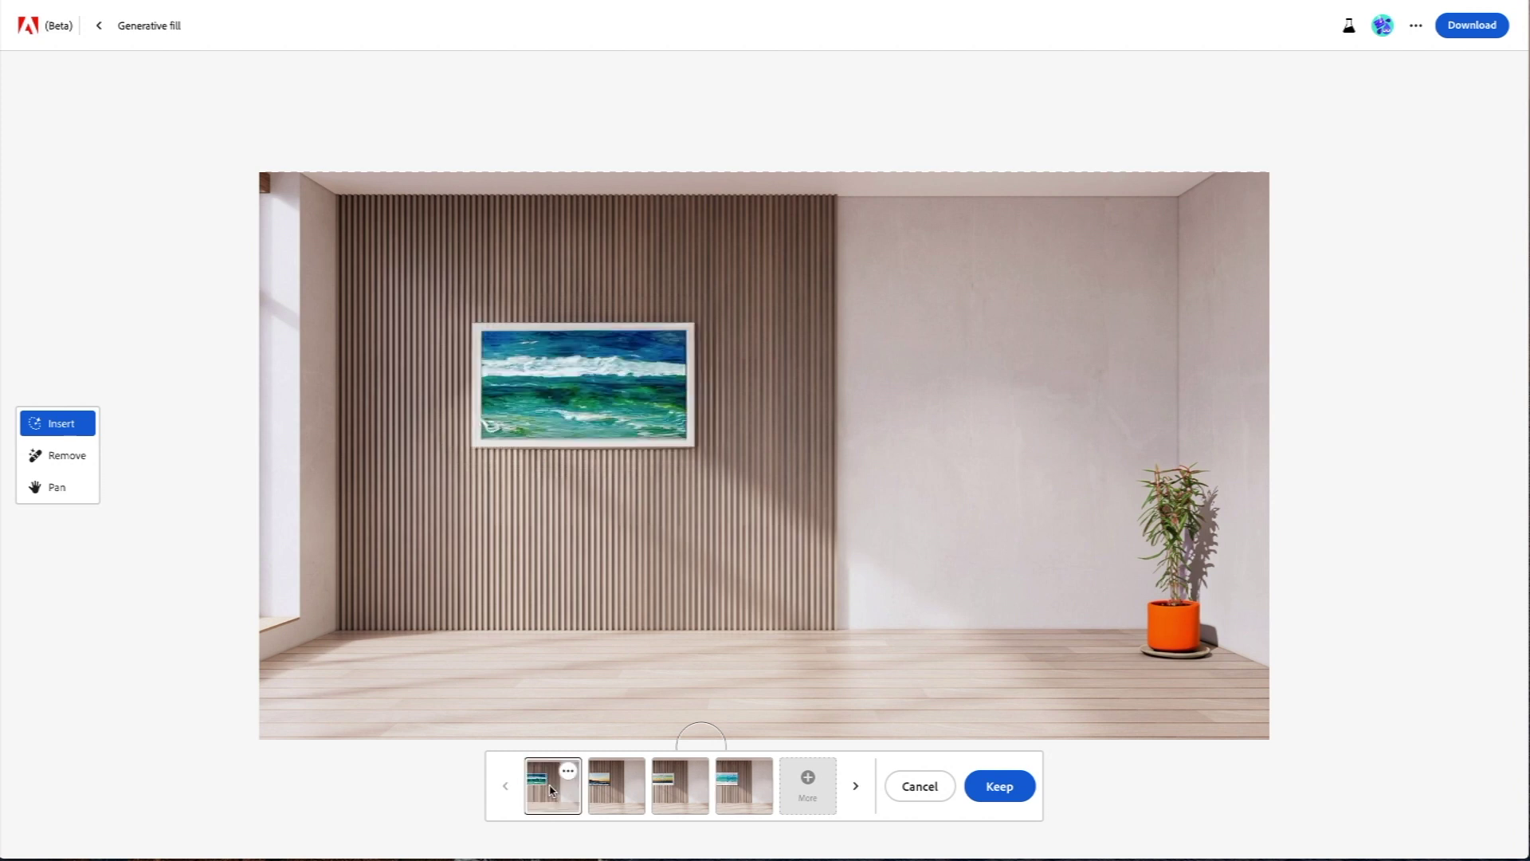
left_click(997, 787)
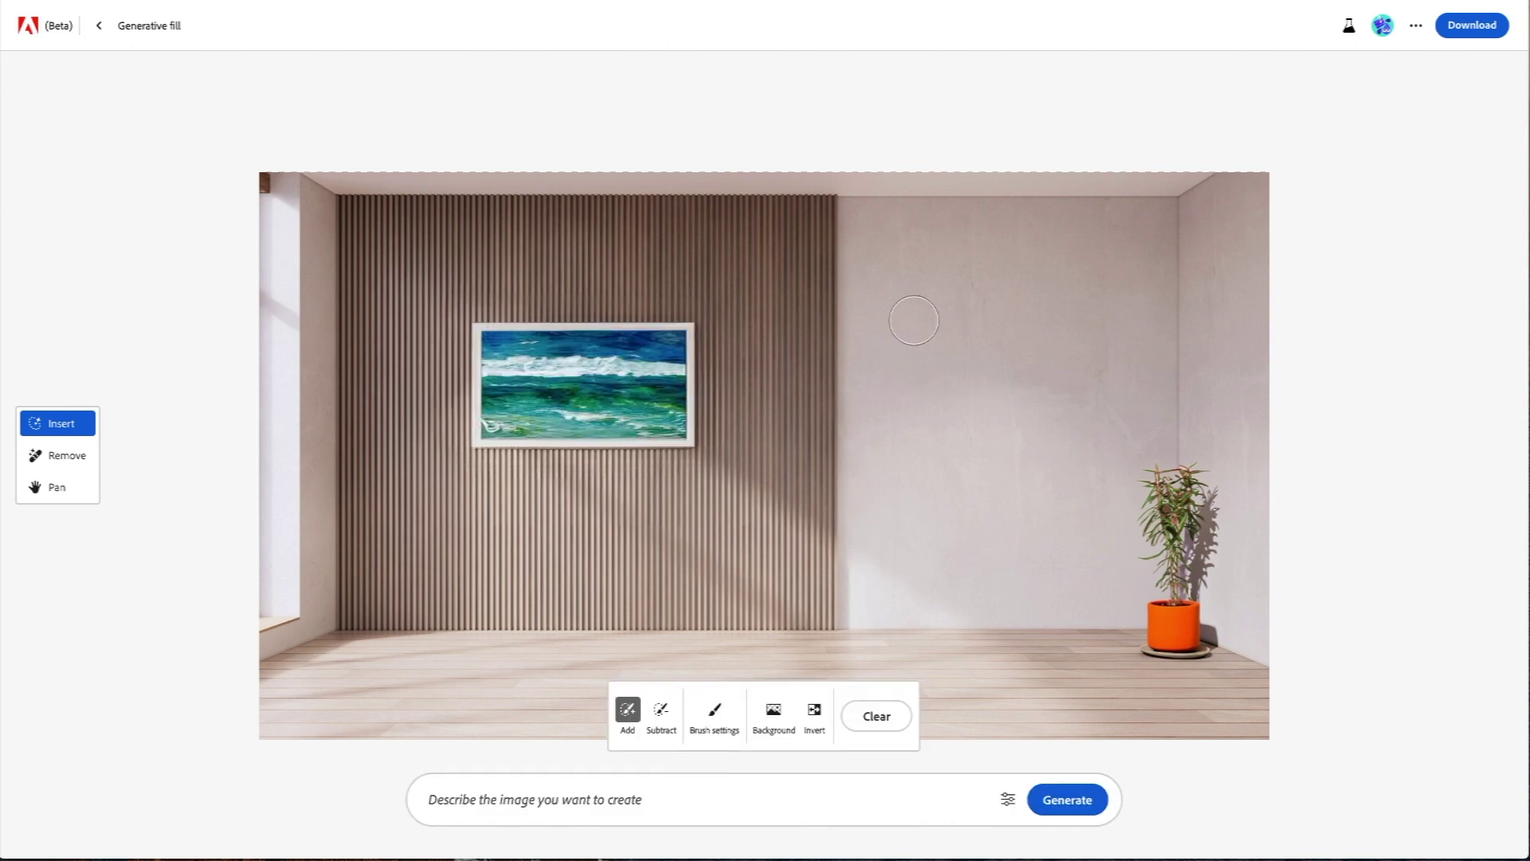
- Mask the plain right wall and generate 'A modern wood shelf with books on it that you would find in a home'
mouse_move(914, 320)
left_mouse_down()
mouse_move(923, 451)
mouse_move(1084, 449)
mouse_move(1131, 426)
mouse_move(1118, 303)
mouse_move(932, 315)
mouse_move(1078, 337)
mouse_move(1088, 377)
mouse_move(959, 363)
mouse_move(947, 385)
mouse_move(1112, 418)
mouse_move(945, 418)
mouse_move(956, 323)
left_mouse_up()
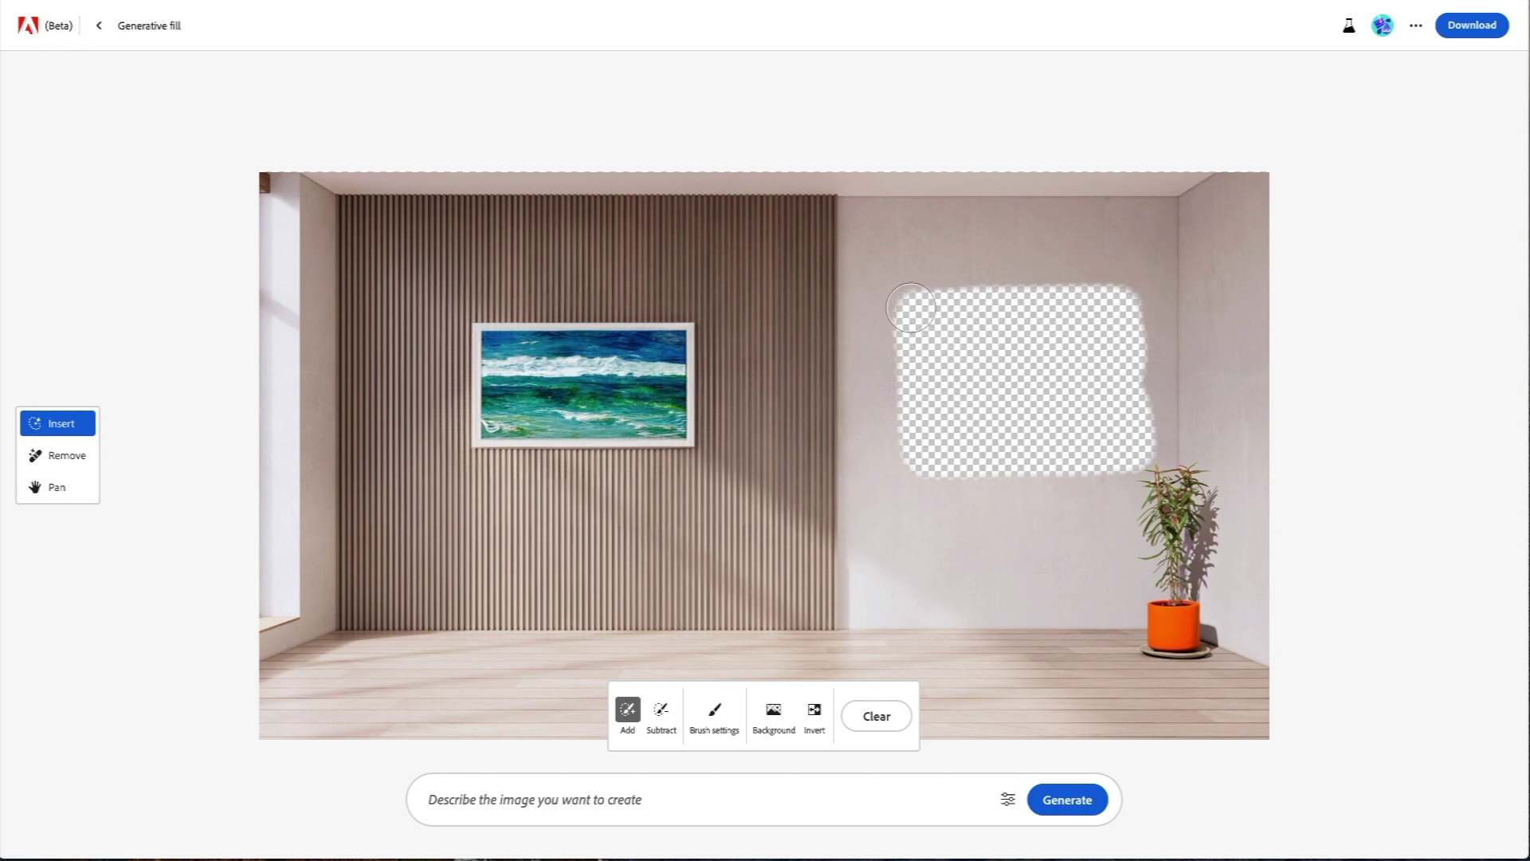
left_click(668, 799)
type("A m")
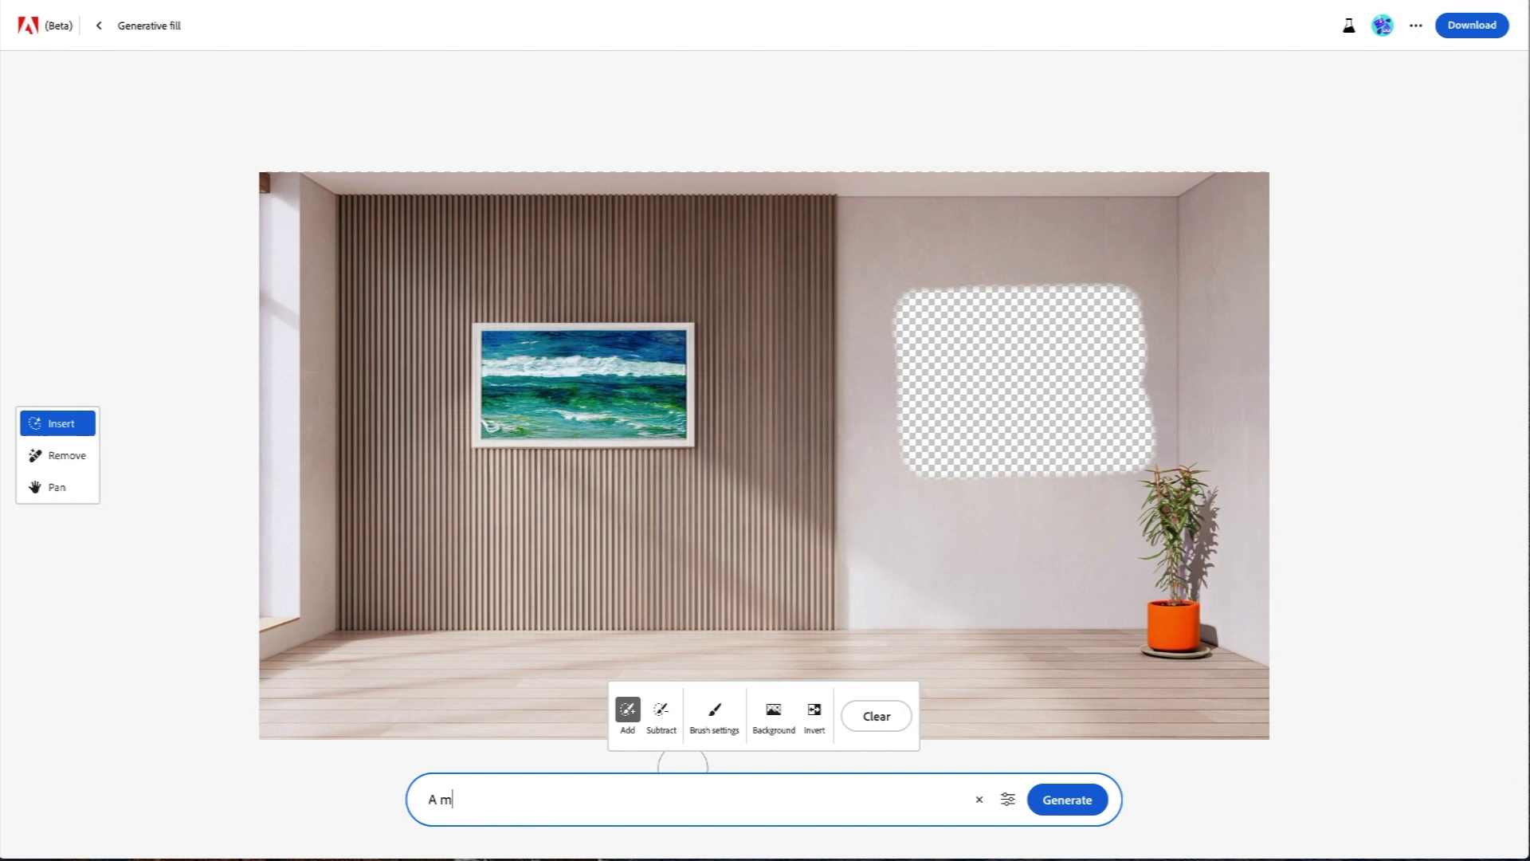
type("odern wood shelf with books on ")
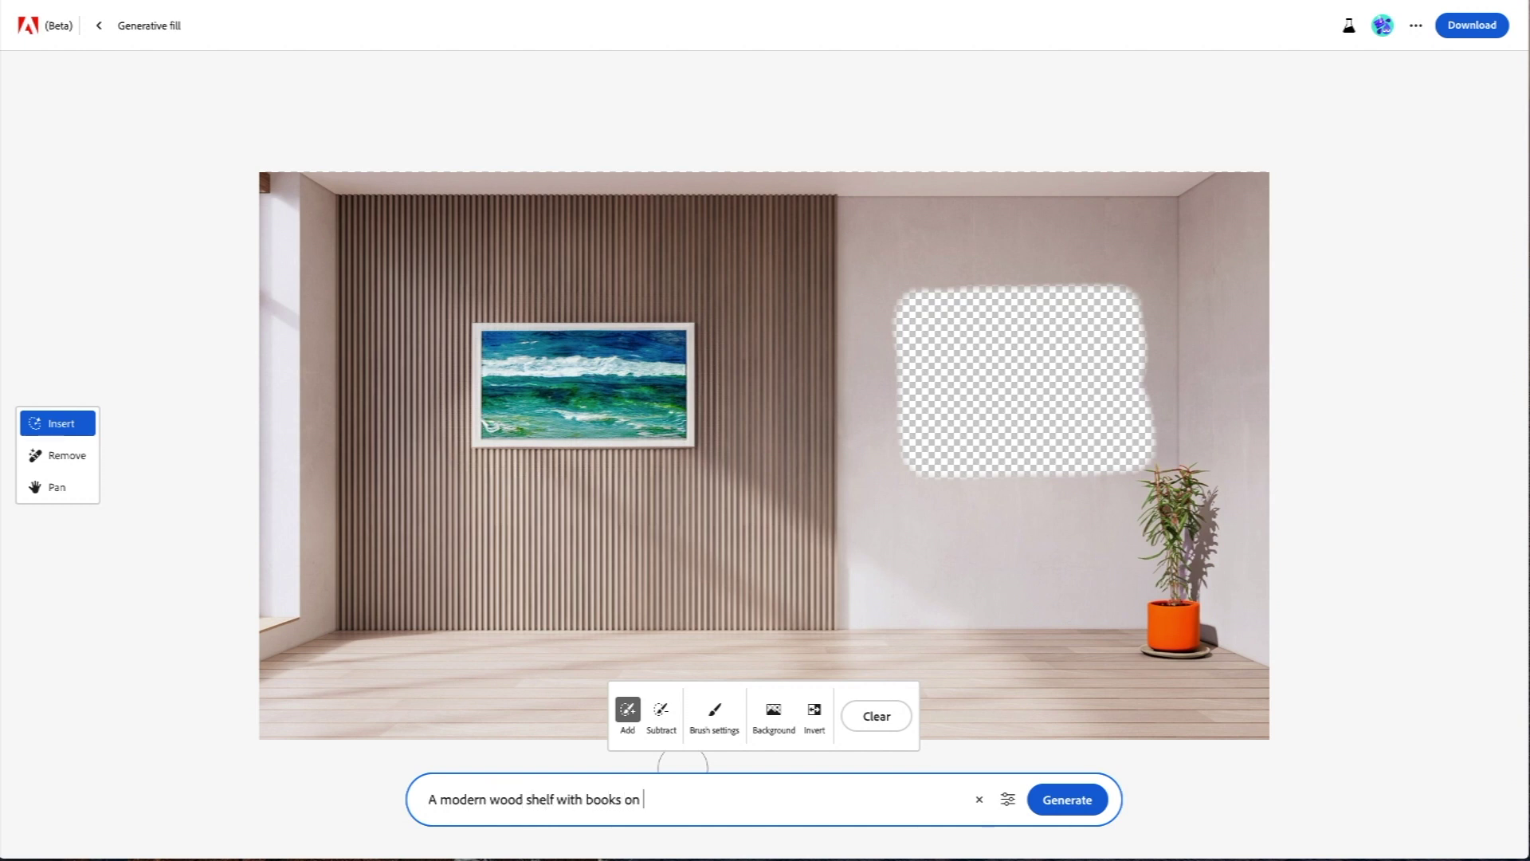
type("it that you would find in a home")
left_click(1067, 800)
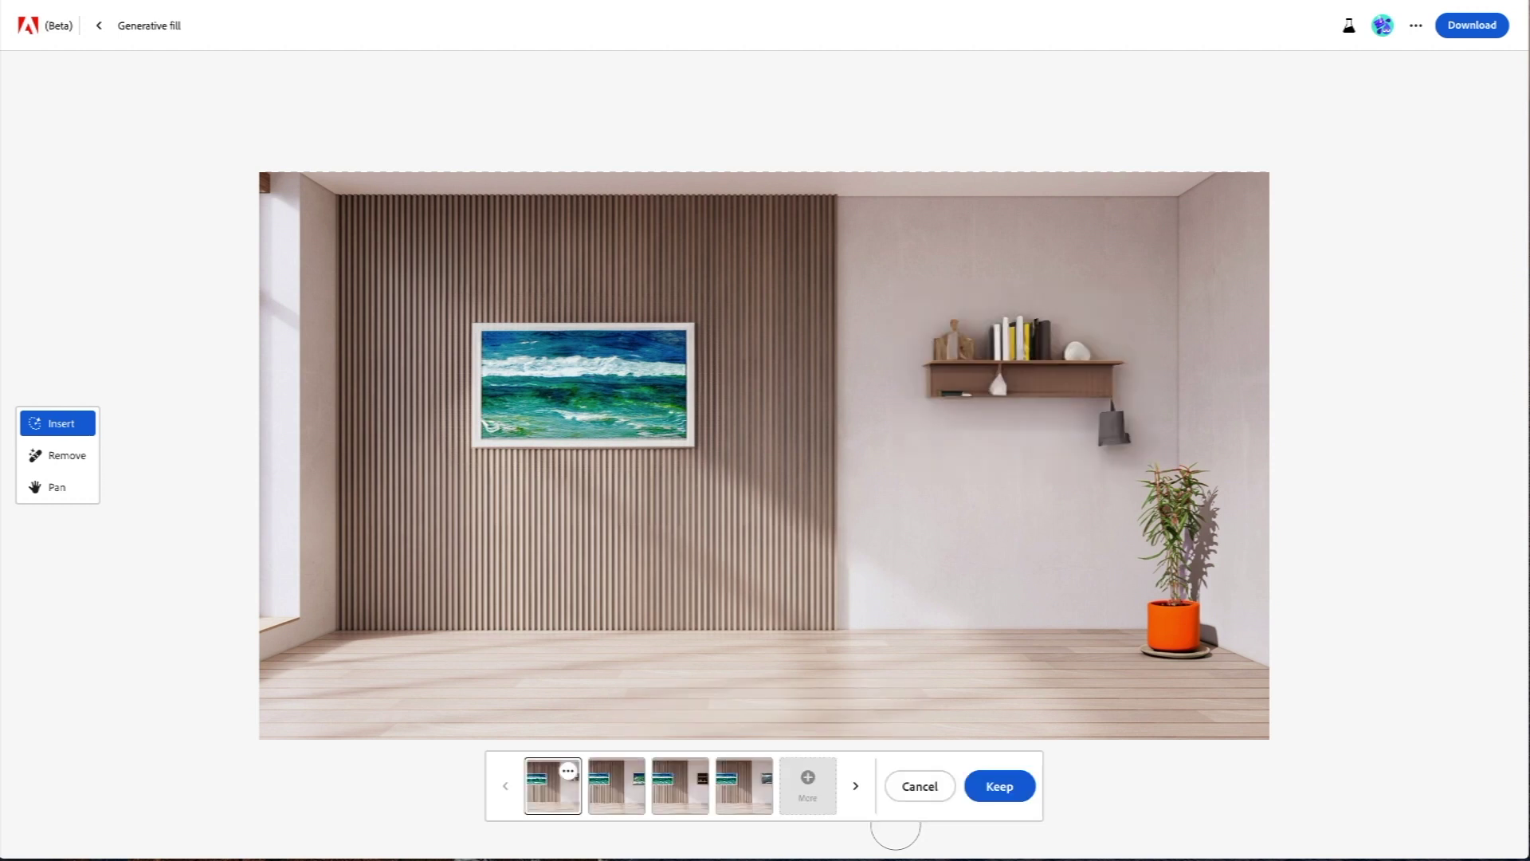
- Browse the shelf variations, generate more, and select the floating shelves variation
left_click(615, 793)
left_click(674, 795)
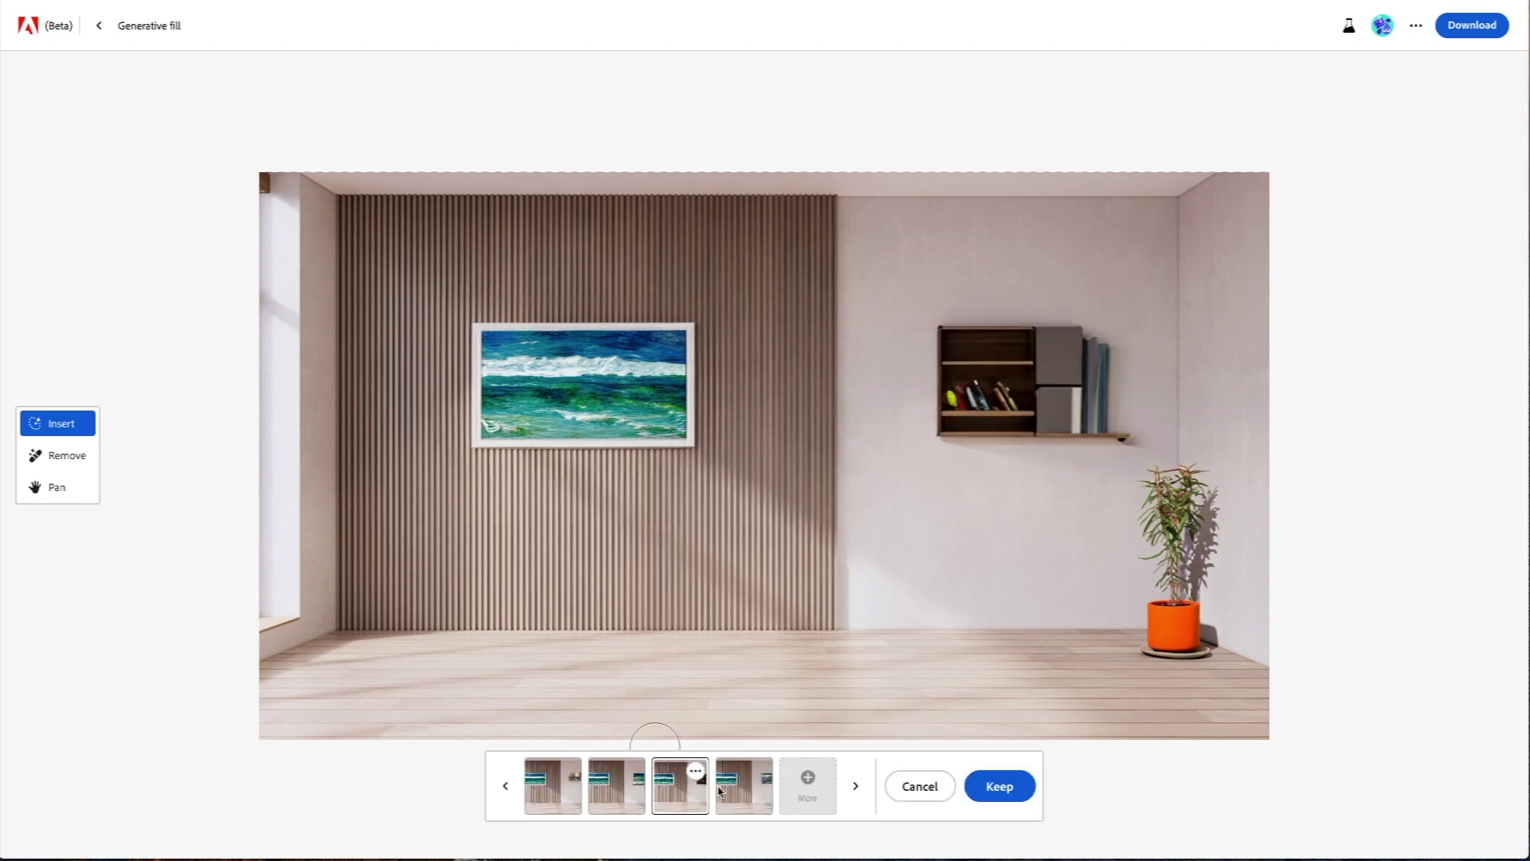
left_click(722, 792)
left_click(547, 791)
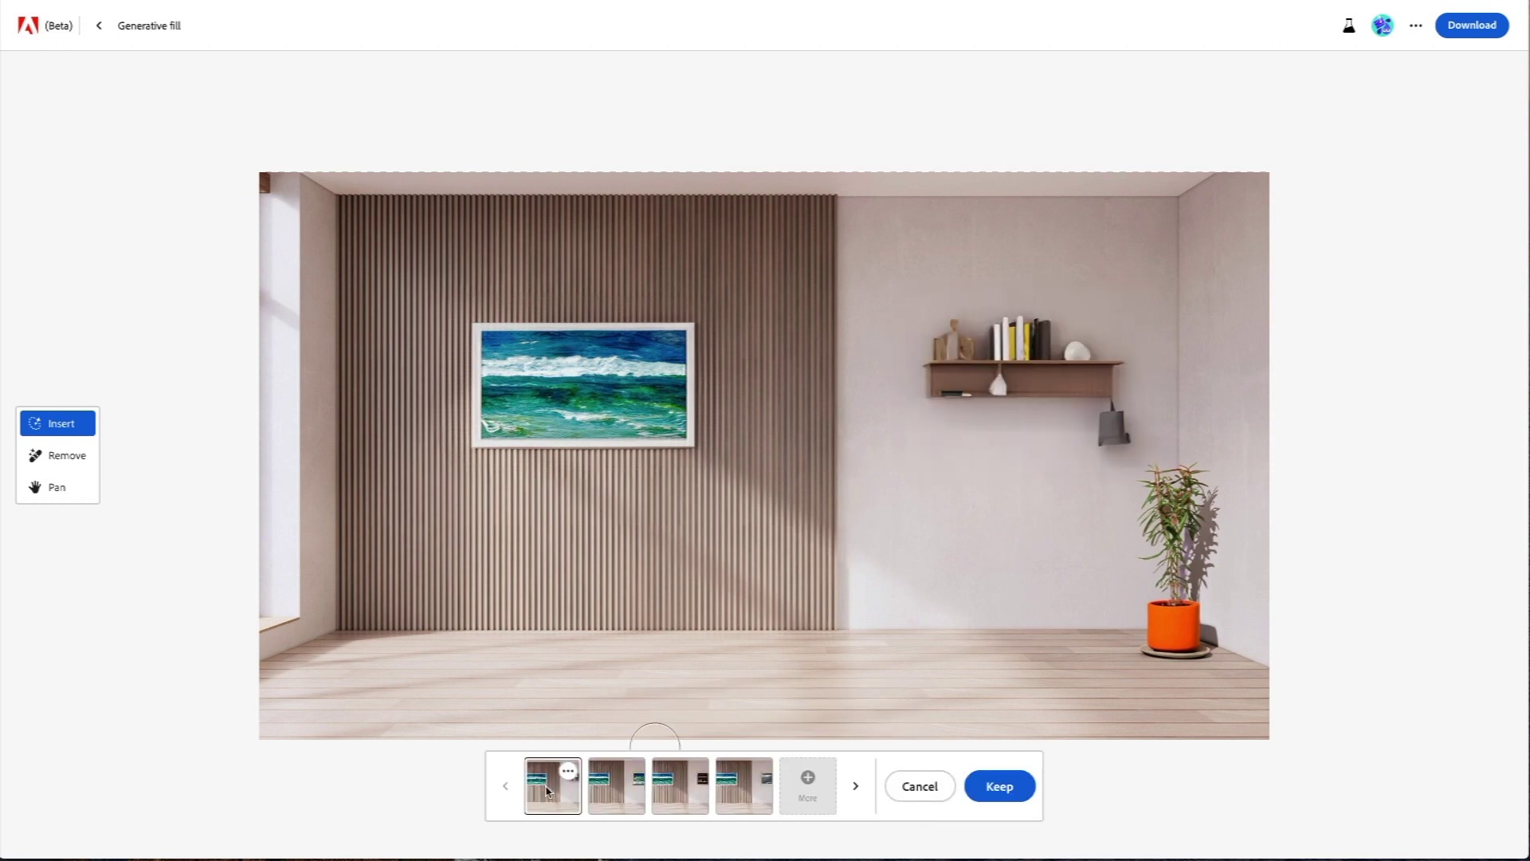
left_click(807, 785)
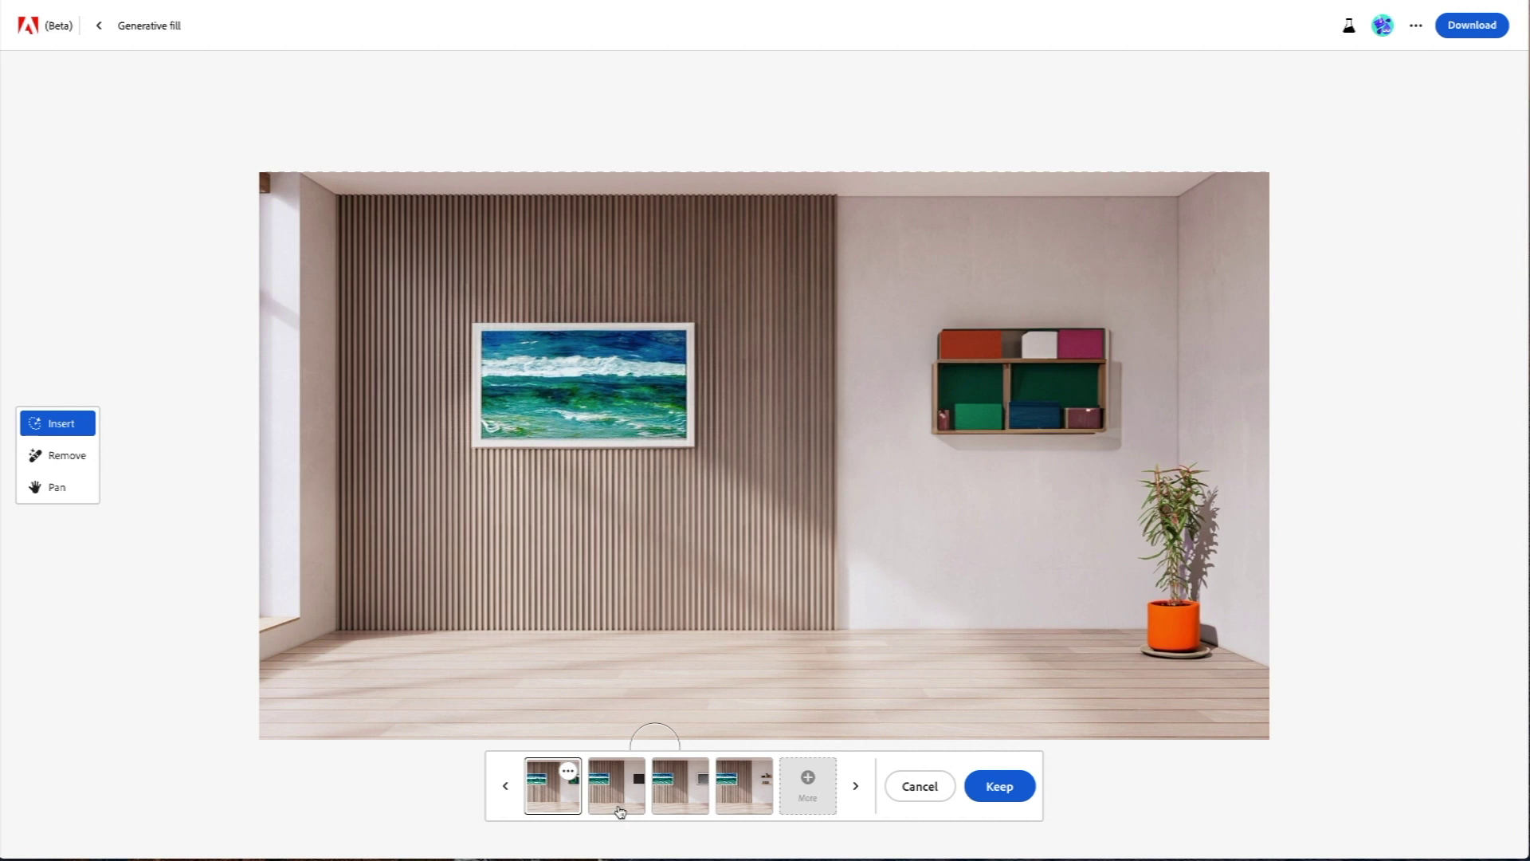
left_click(620, 809)
left_click(680, 795)
left_click(744, 793)
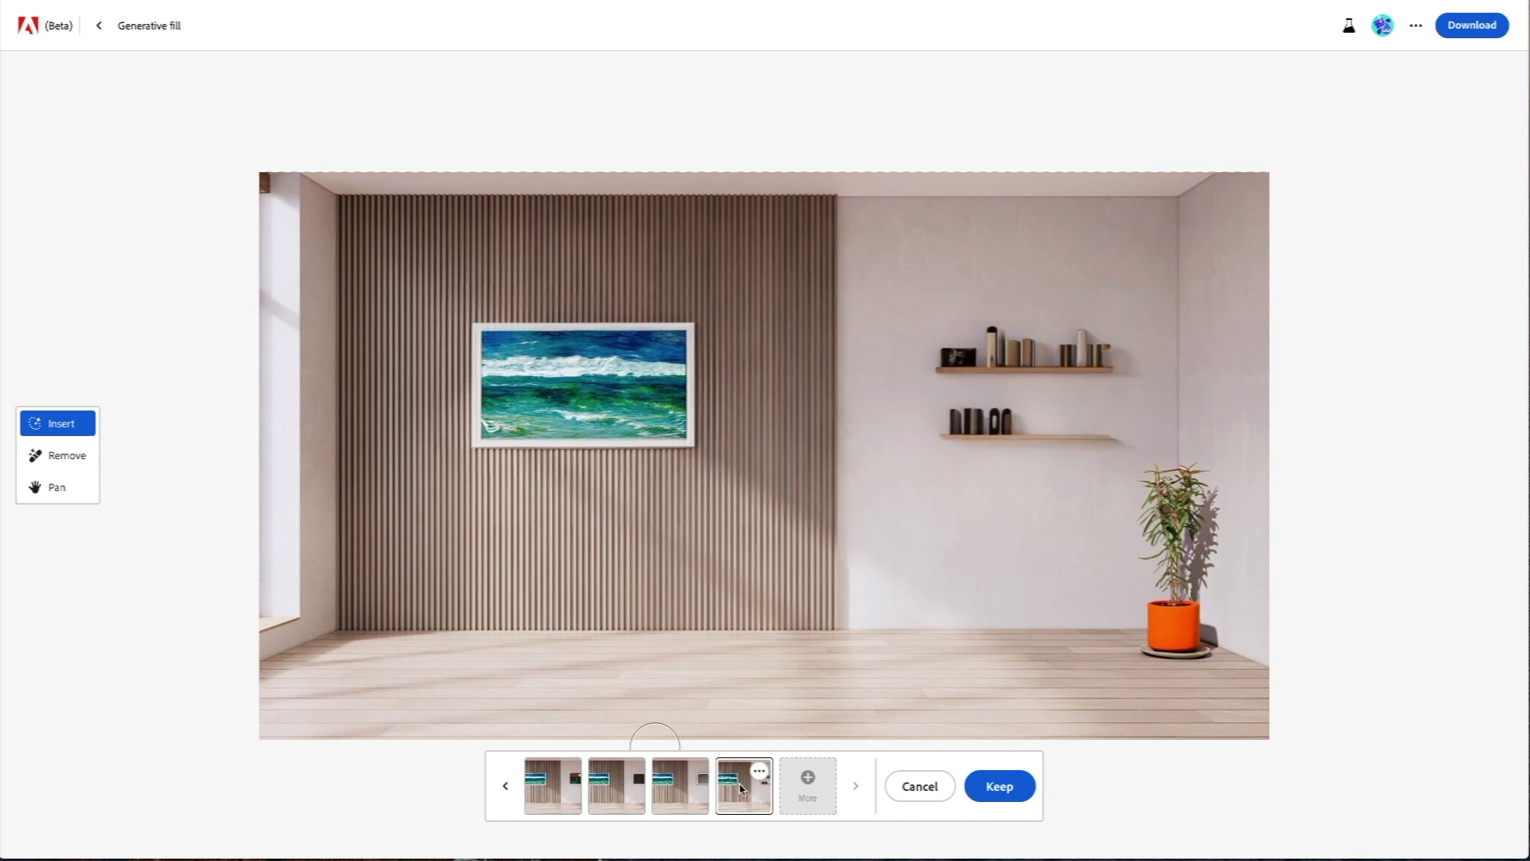
- Keep the shelves, mask the floor, and generate 'A forest green velvet couch with modern gold legs'
left_click(989, 788)
mouse_move(488, 532)
left_mouse_down()
mouse_move(941, 523)
mouse_move(992, 631)
mouse_move(662, 655)
mouse_move(466, 543)
mouse_move(476, 638)
mouse_move(945, 553)
mouse_move(510, 644)
mouse_move(797, 589)
mouse_move(479, 622)
mouse_move(462, 638)
mouse_move(437, 580)
mouse_move(438, 661)
mouse_move(589, 677)
mouse_move(980, 661)
mouse_move(956, 661)
left_mouse_up()
left_click(601, 807)
type("A forest gree")
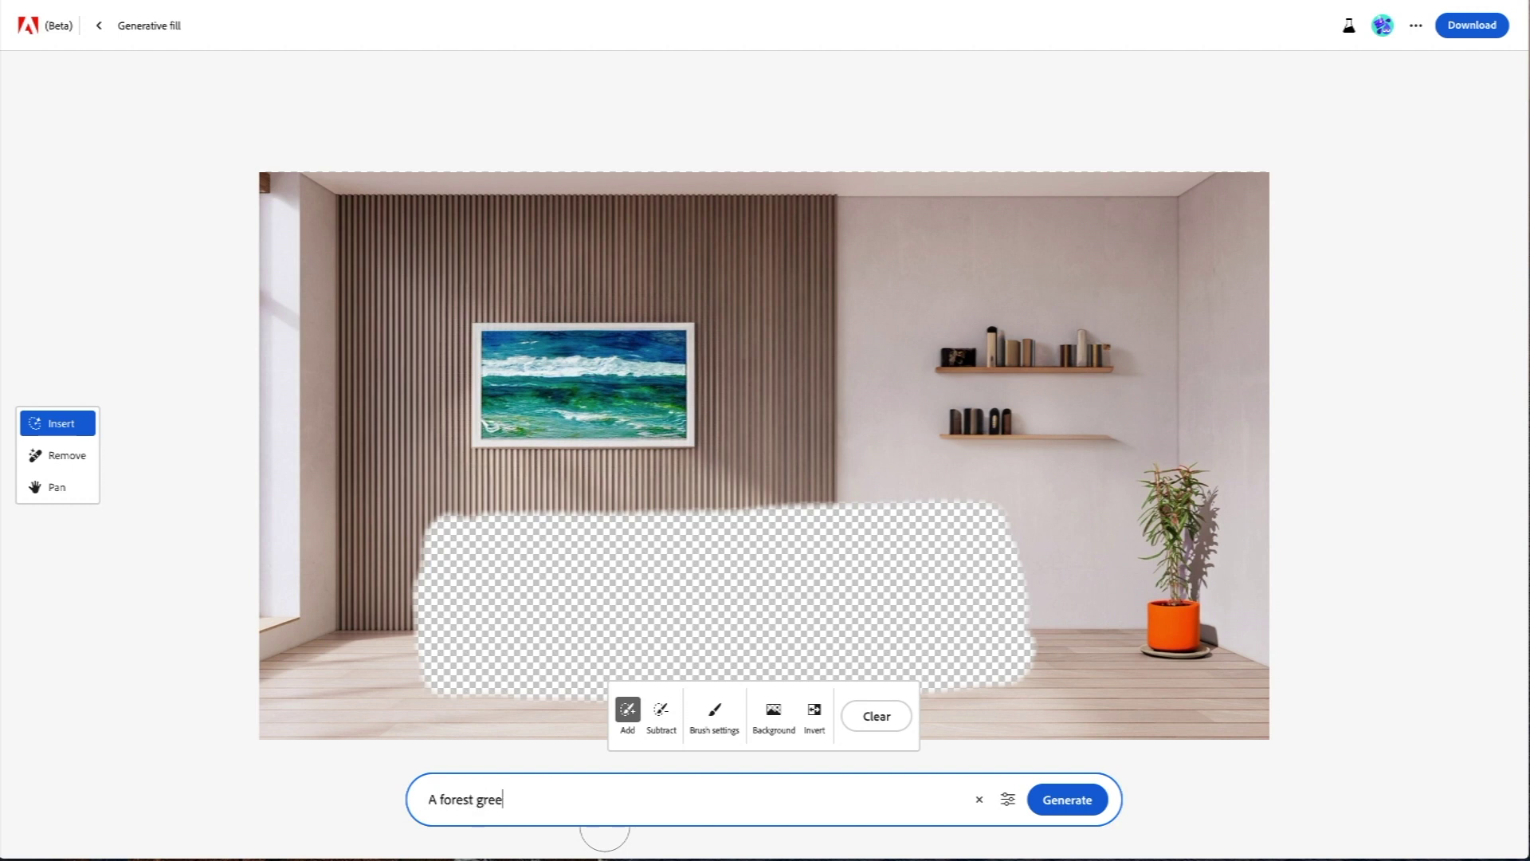
type("n velvet couch with modern gold legs")
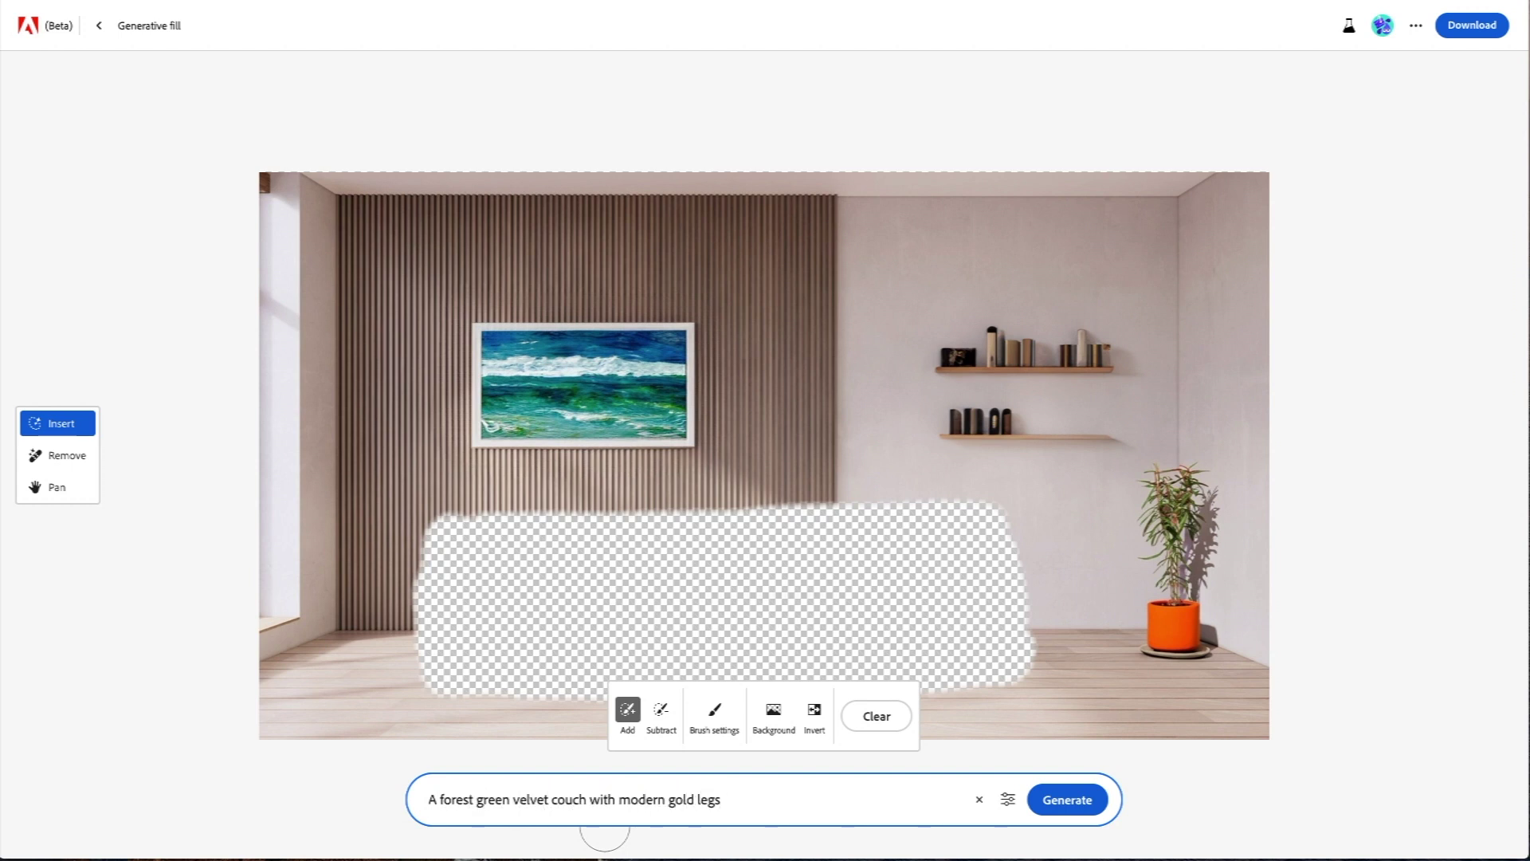
left_click(1067, 799)
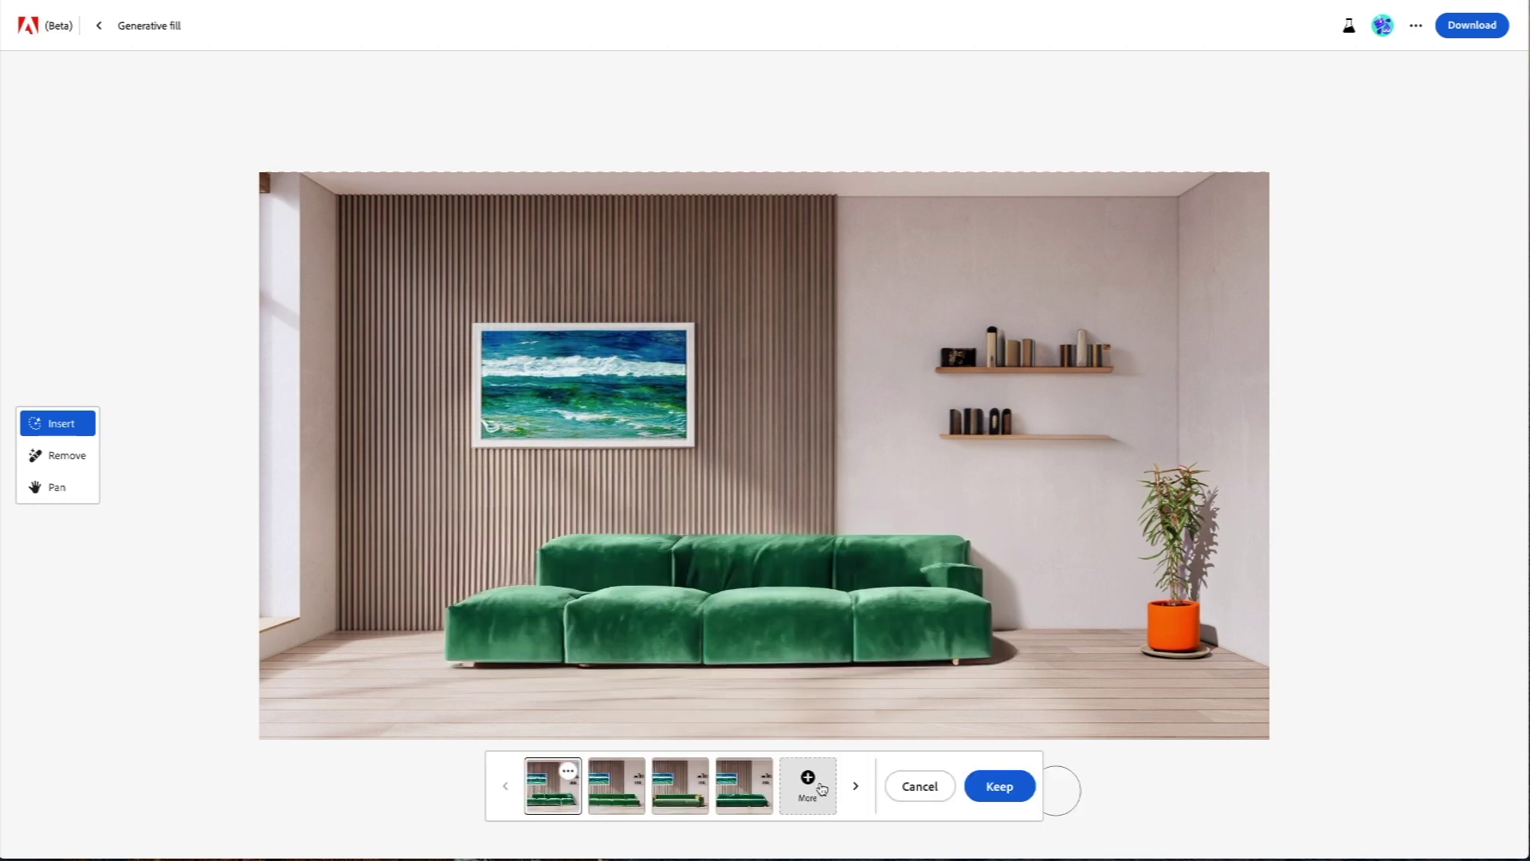
- Compare couch variations and keep the long green sofa with gold cushions
left_click(622, 794)
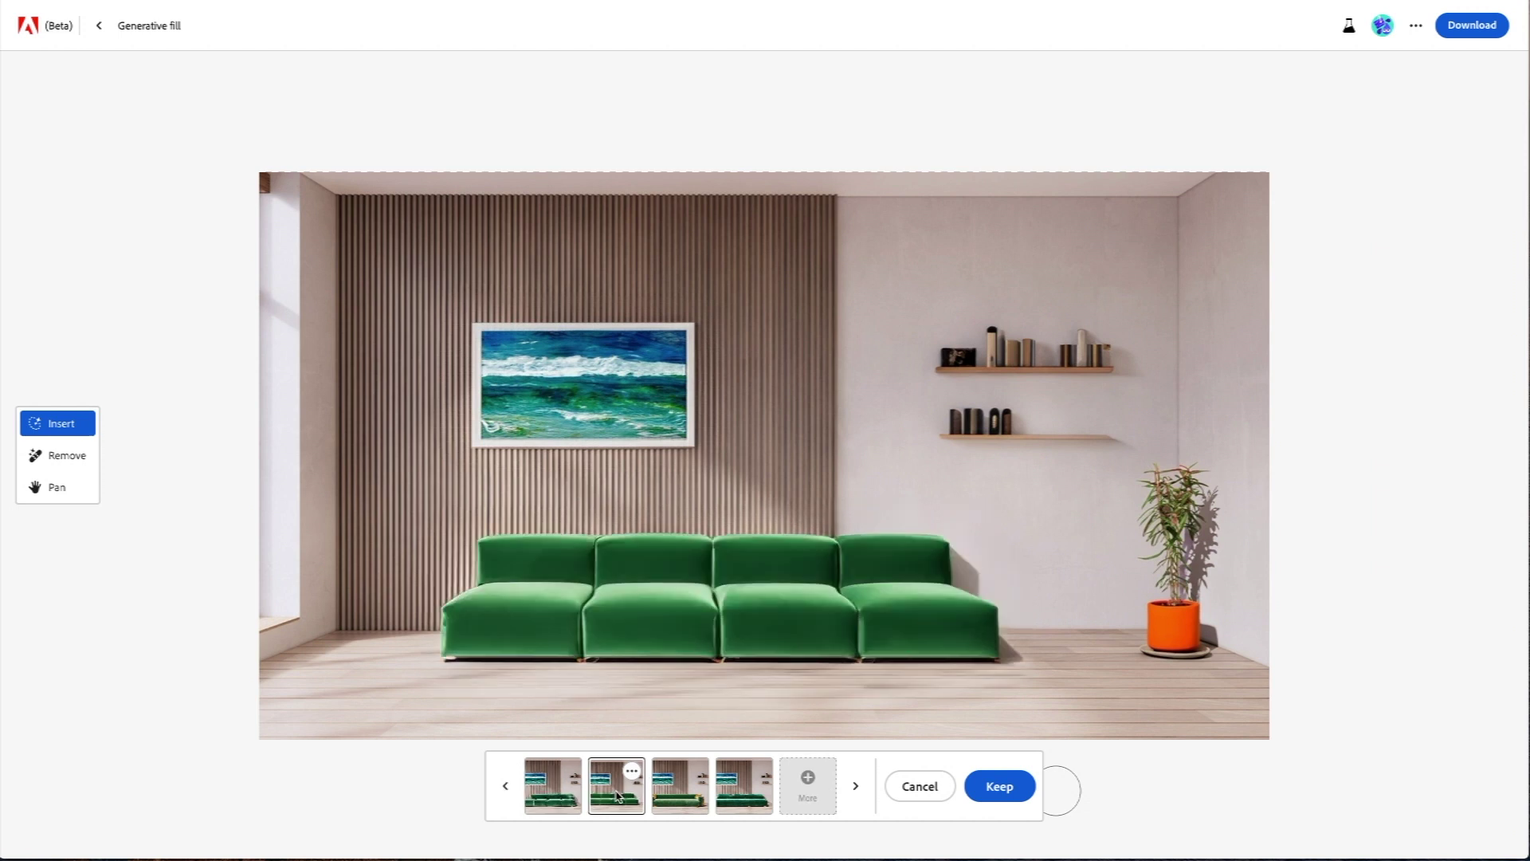
left_click(686, 797)
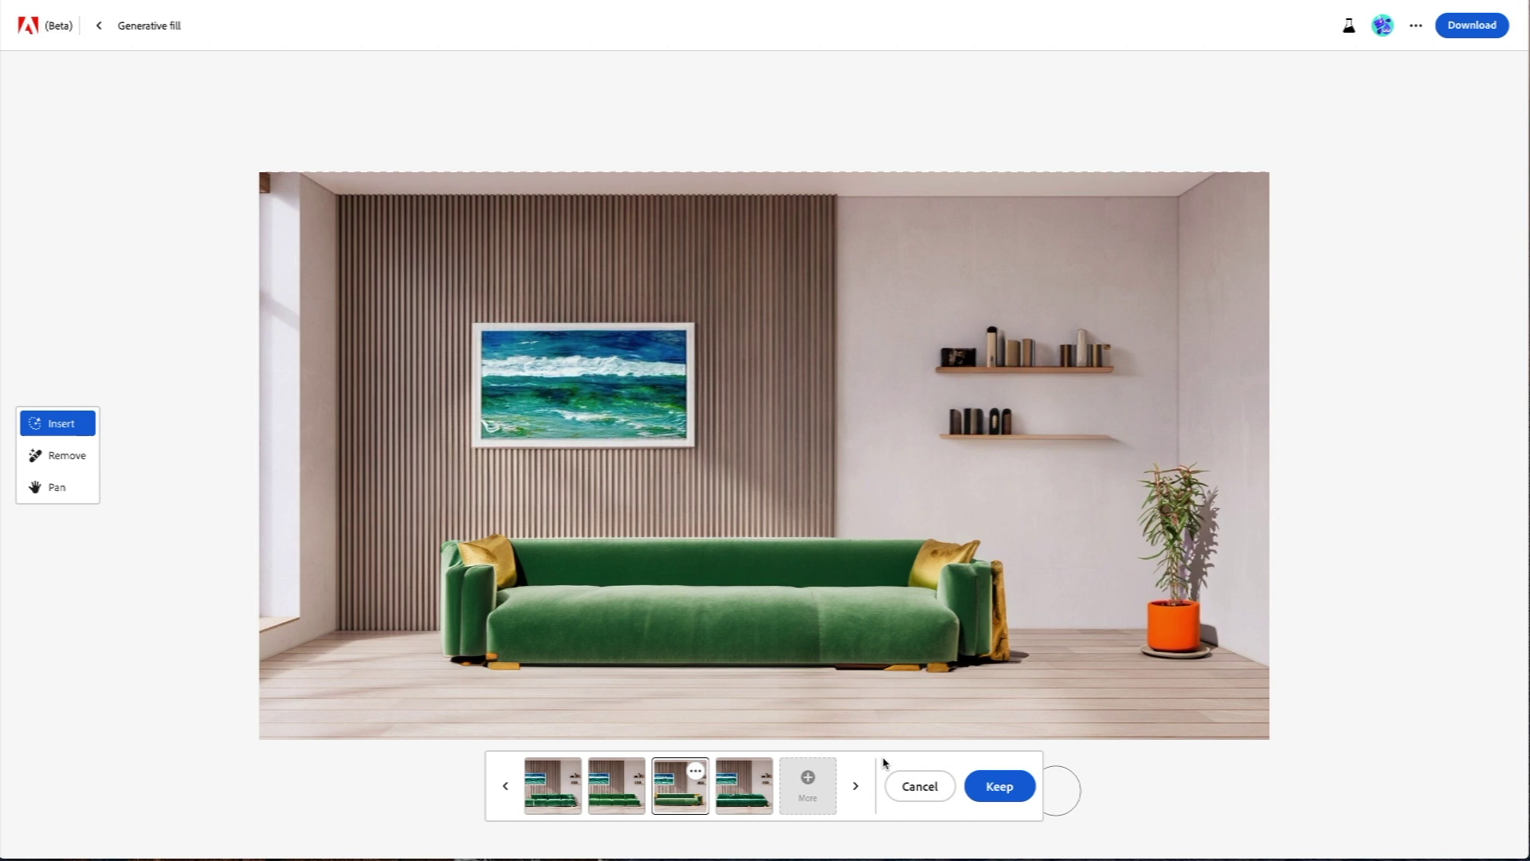
left_click(1000, 788)
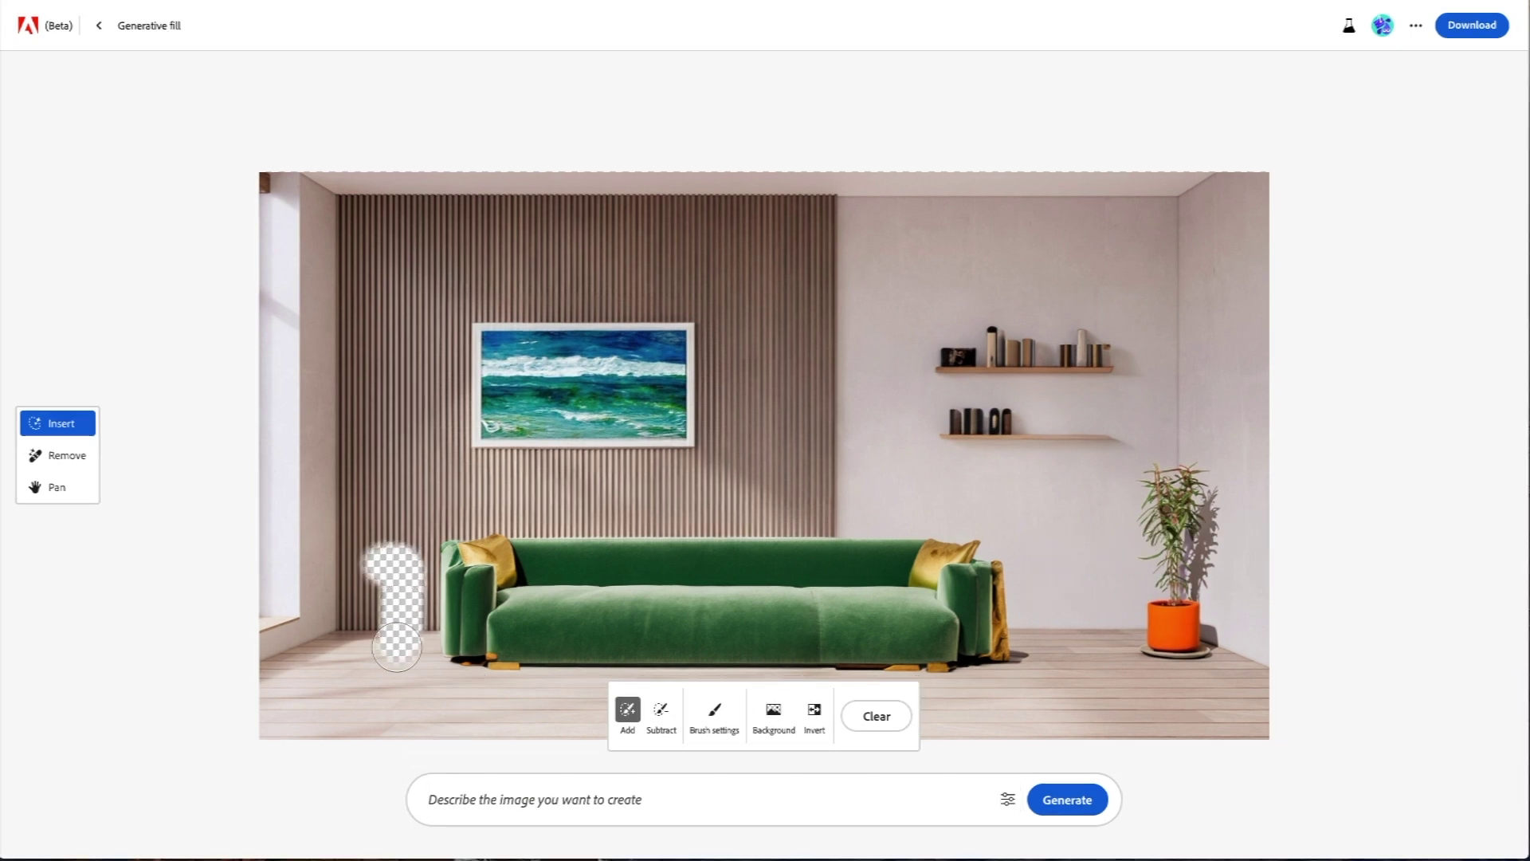
- Mask the floor on both sides of the sofa and generate 'Modern wood side table with metal legs'
mouse_move(396, 645)
left_mouse_down()
mouse_move(377, 565)
mouse_move(368, 661)
left_mouse_up()
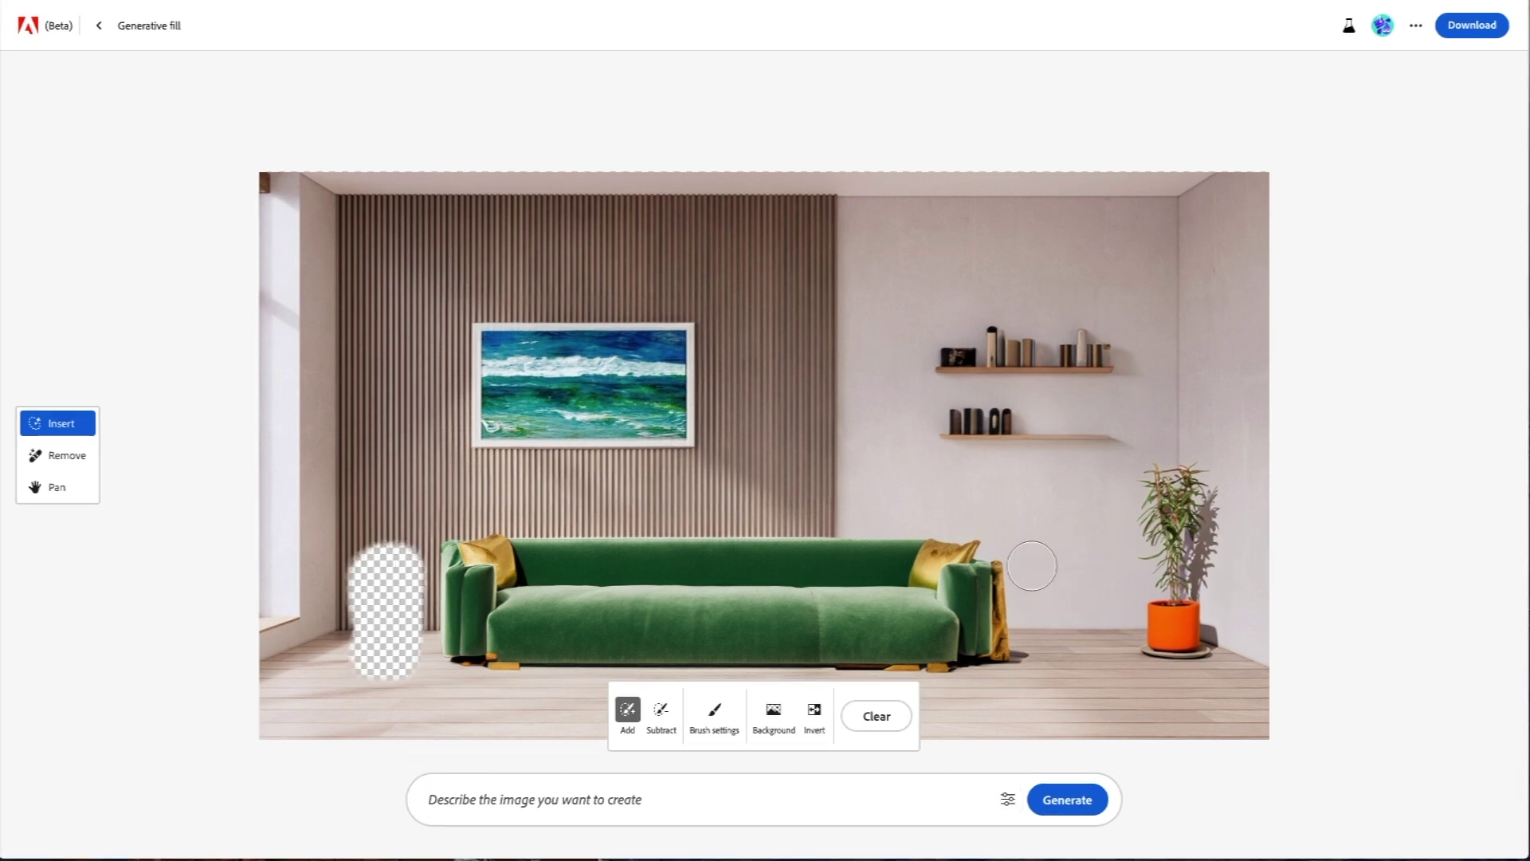
mouse_move(1032, 566)
left_mouse_down()
mouse_move(1077, 571)
mouse_move(1082, 642)
mouse_move(1053, 645)
mouse_move(1043, 585)
mouse_move(1042, 608)
mouse_move(1050, 651)
mouse_move(1079, 660)
left_mouse_up()
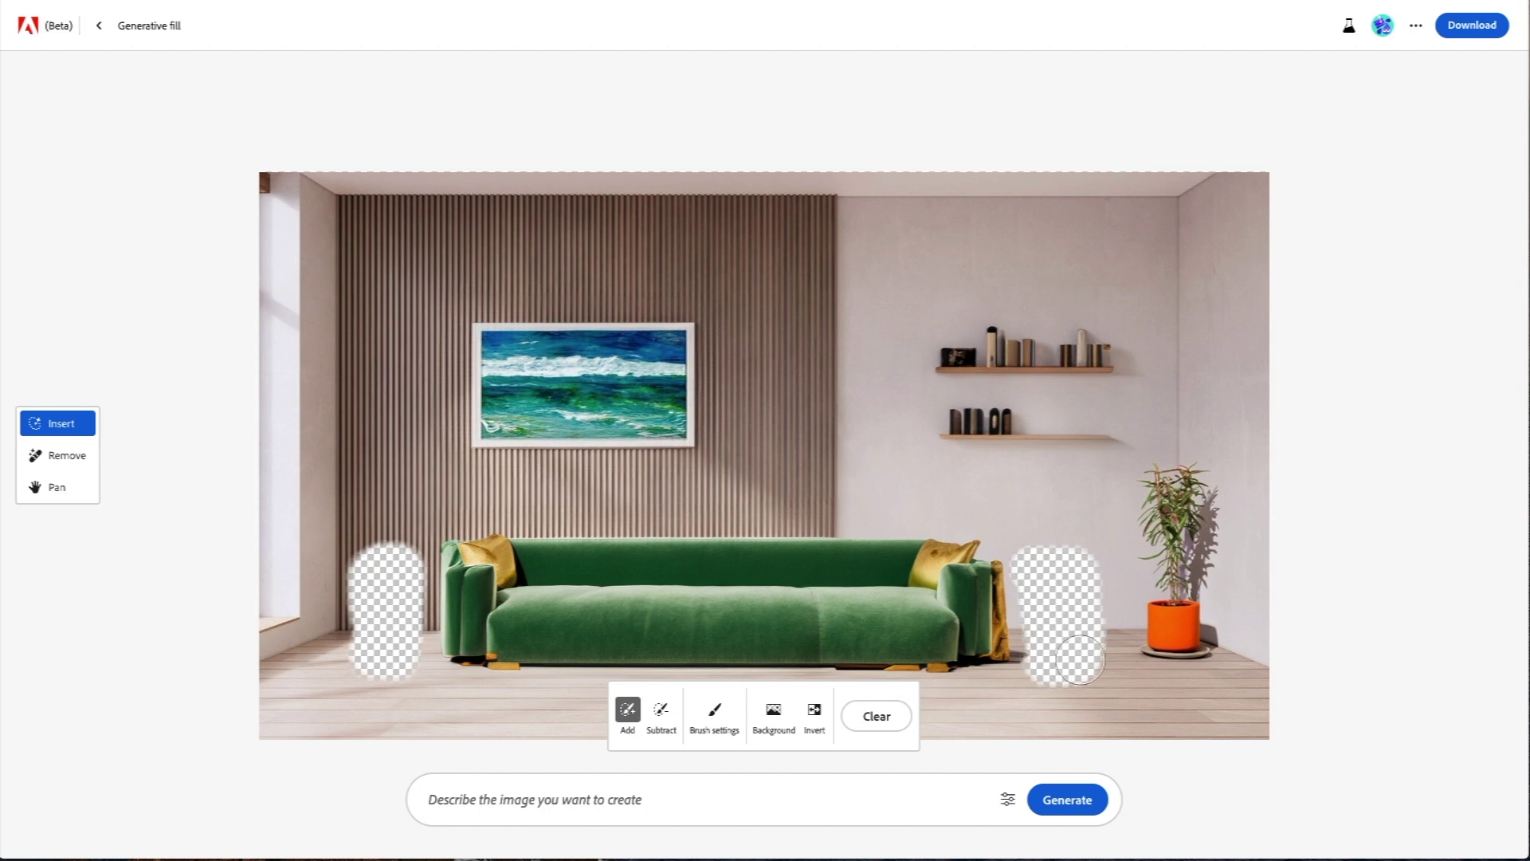
type("Modern wood si")
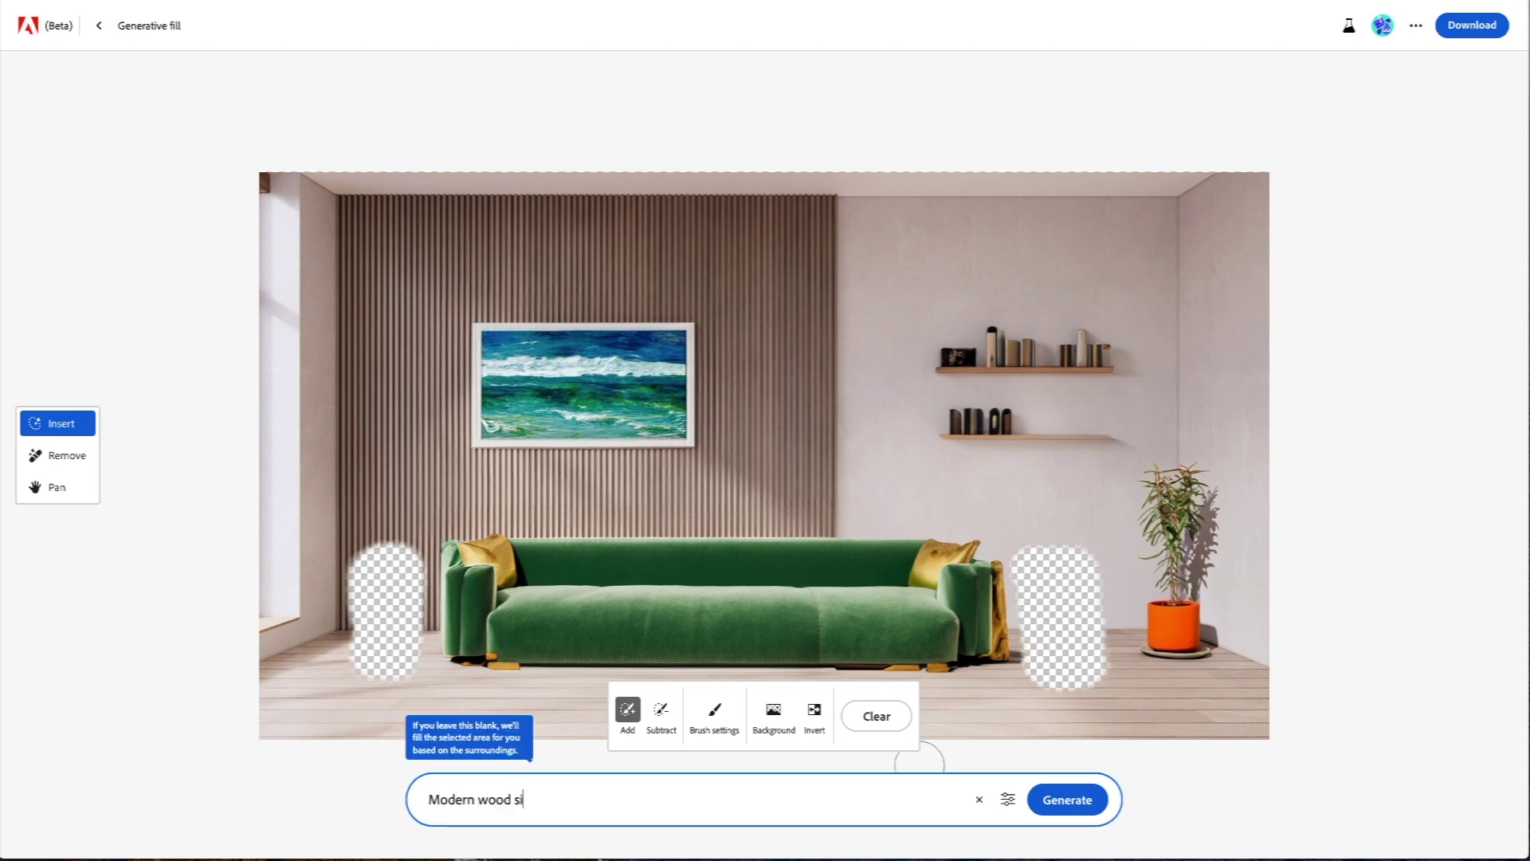
type("de table with metal le")
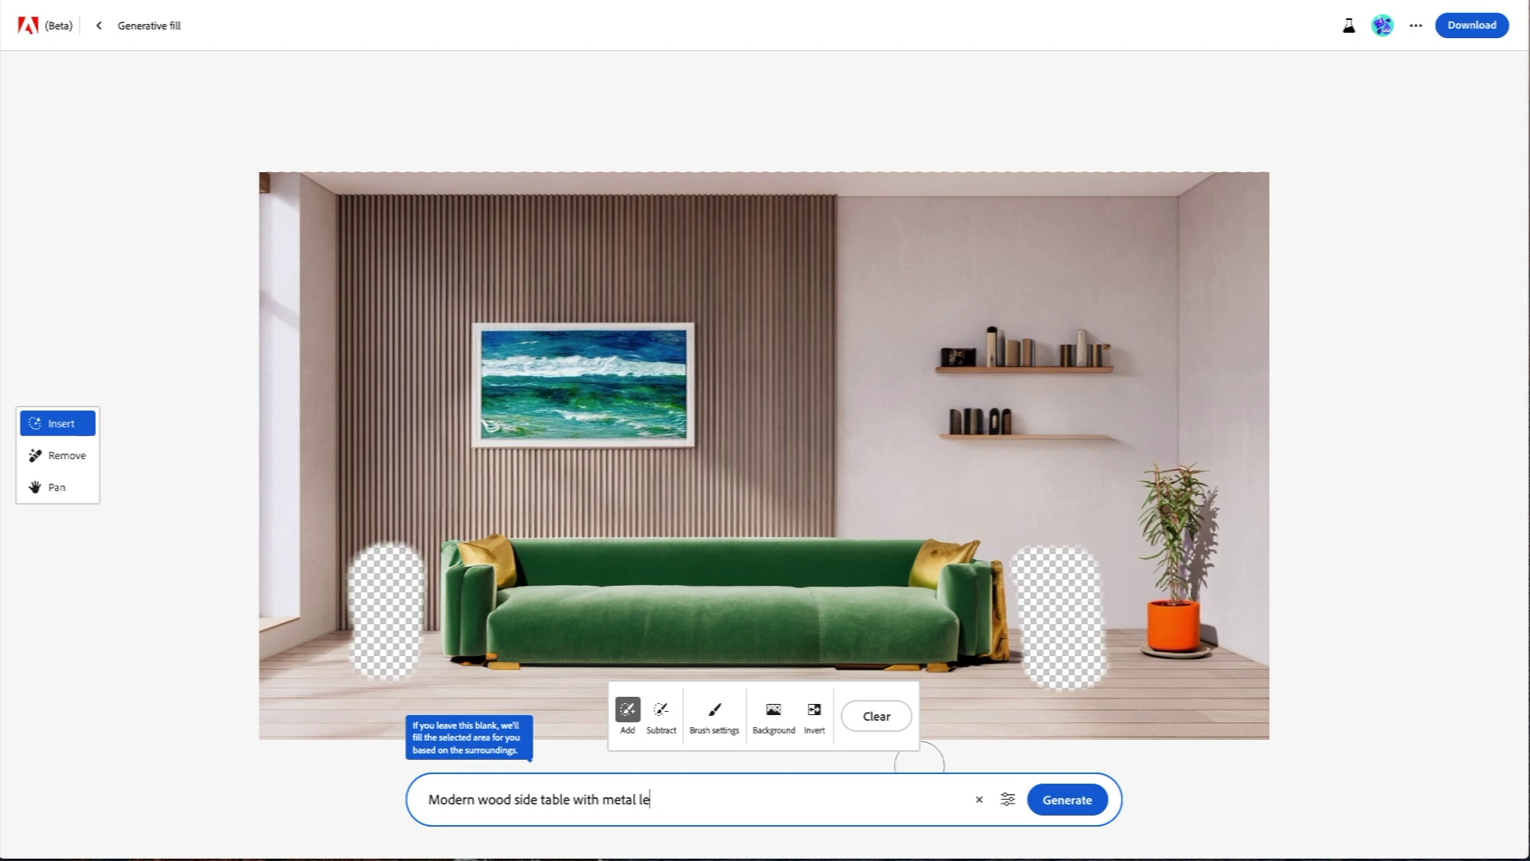
type("gs")
key("Return")
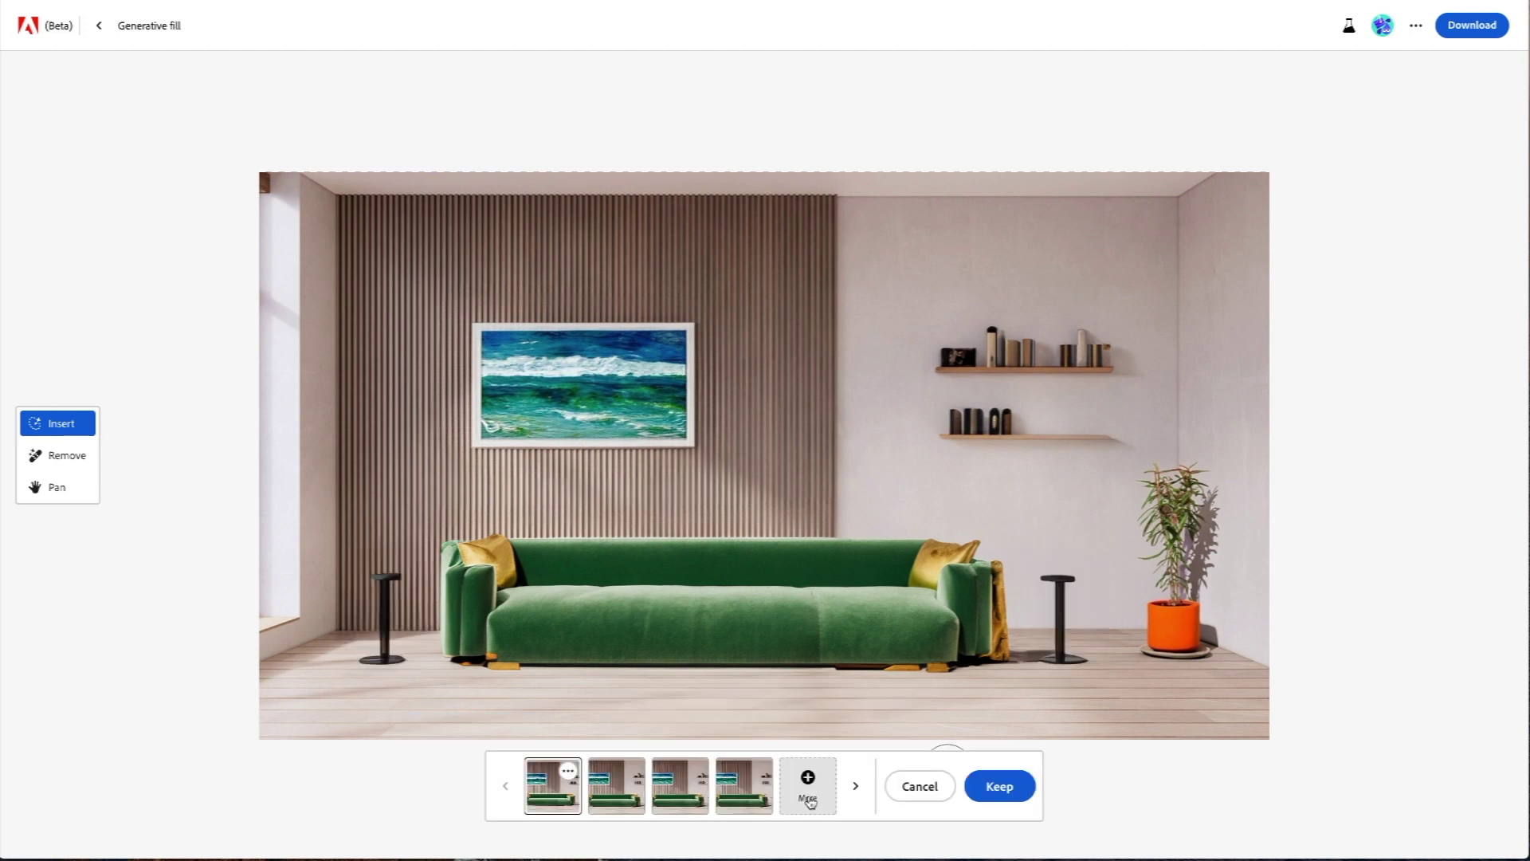
- Browse the side-table variations, generate more, and choose the silver side tables set
left_click(626, 789)
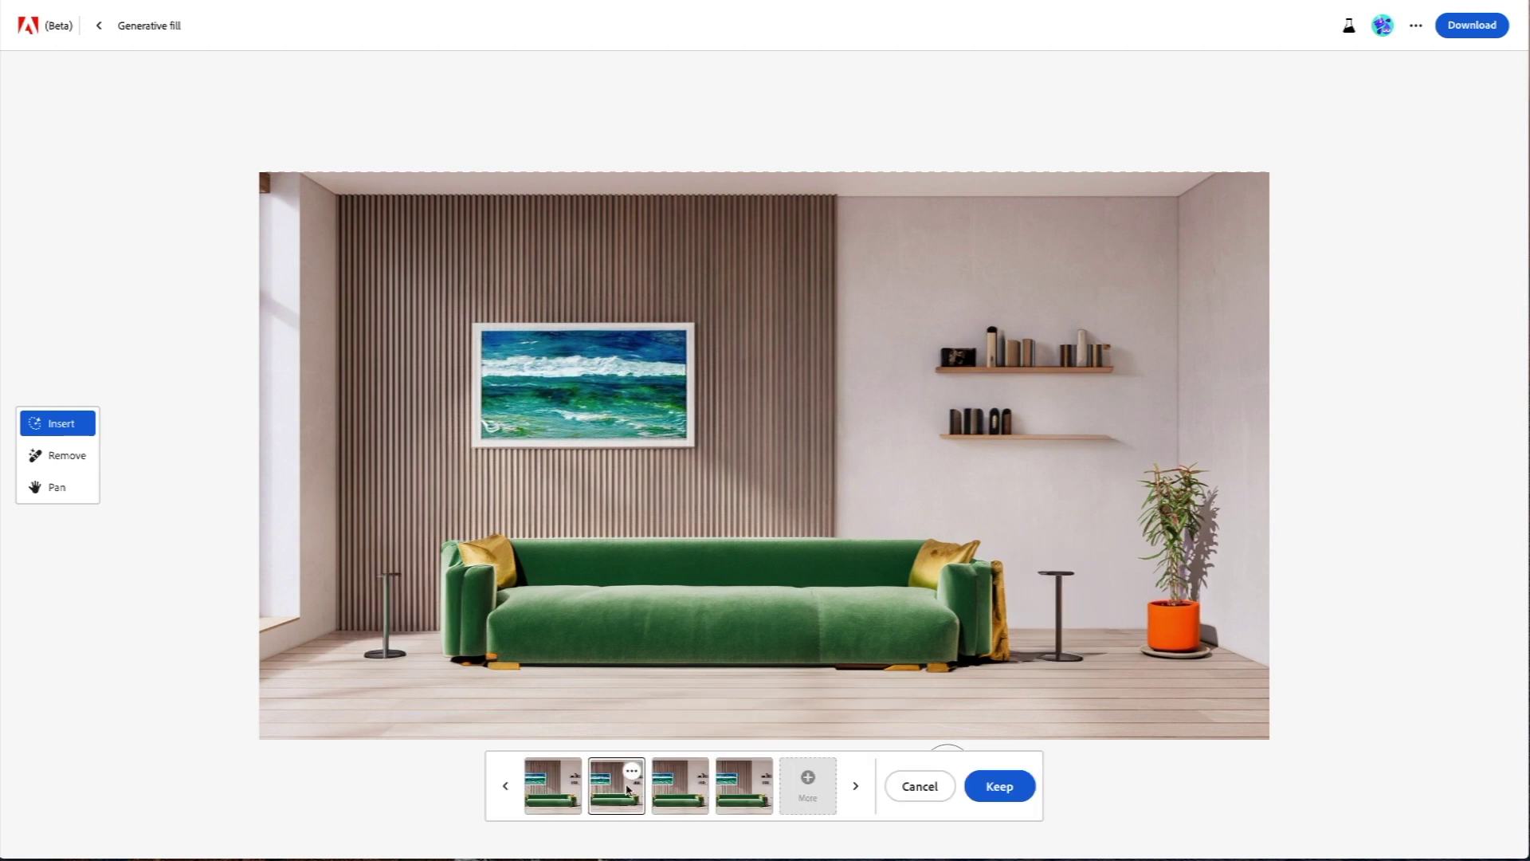
left_click(679, 784)
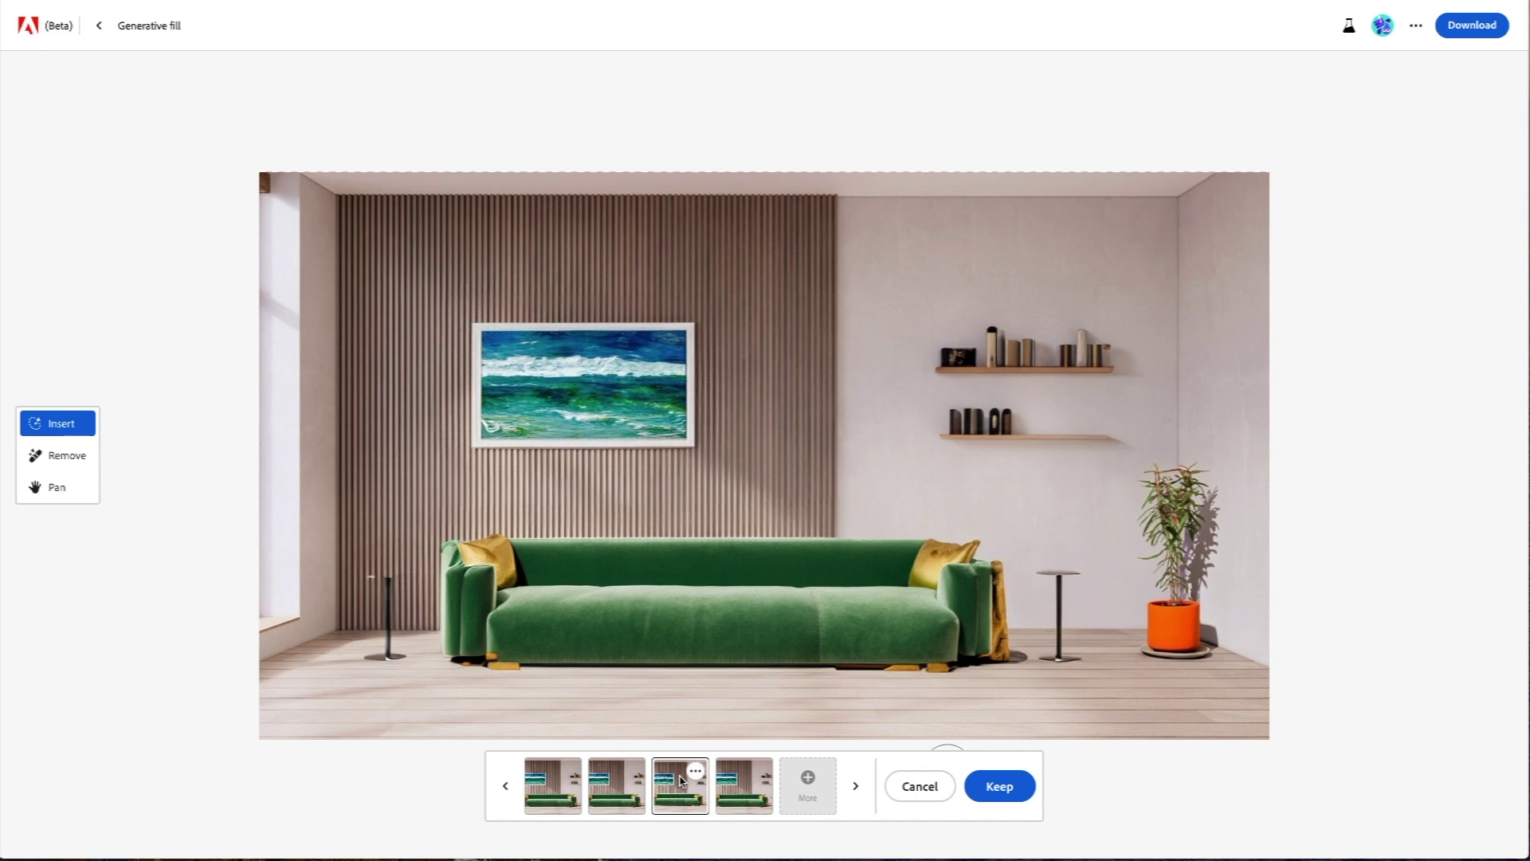
left_click(755, 784)
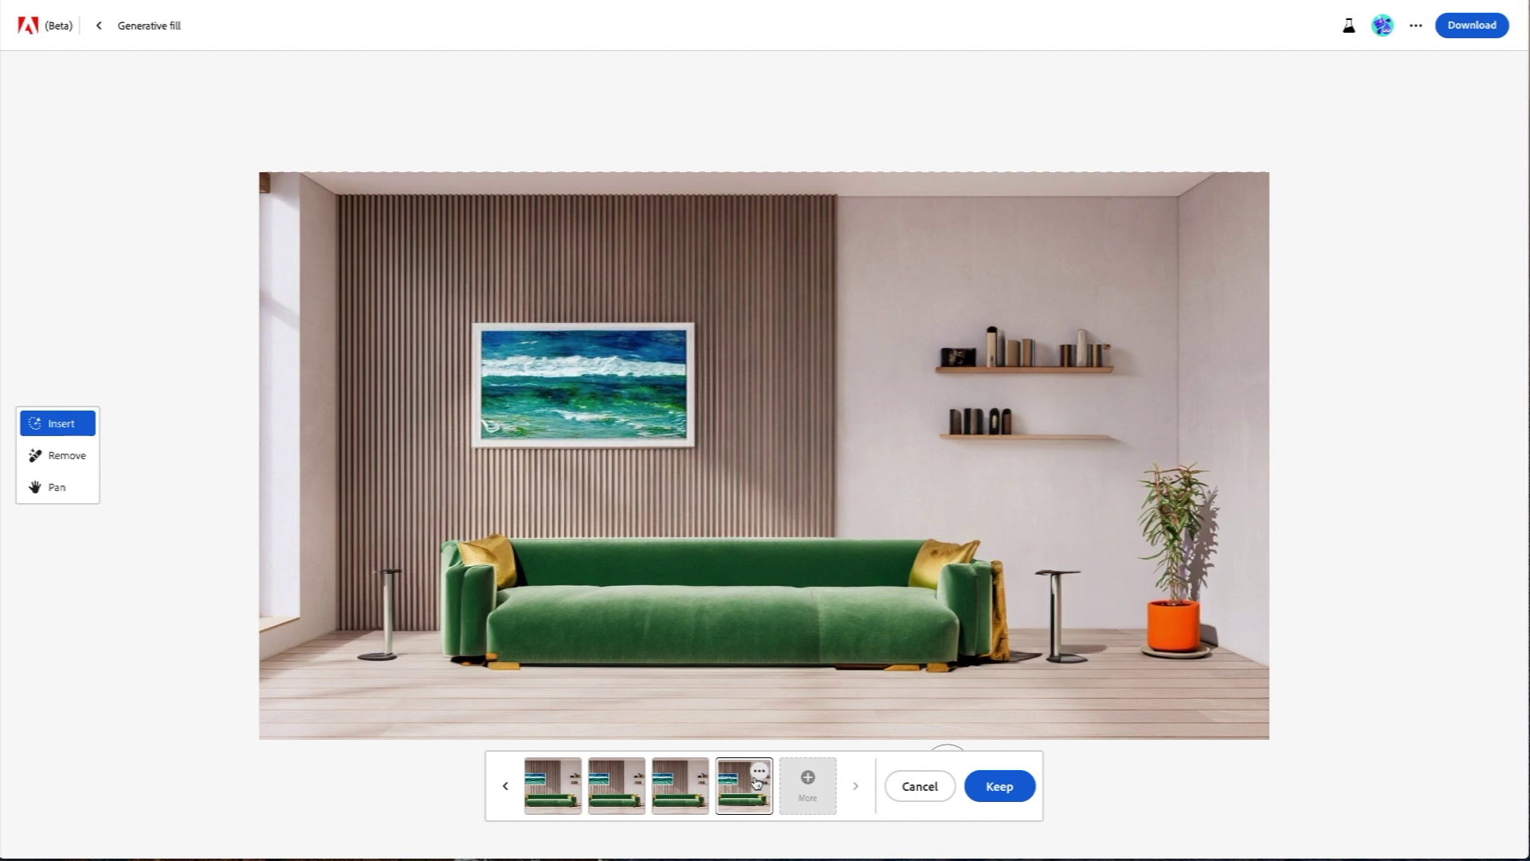
left_click(809, 787)
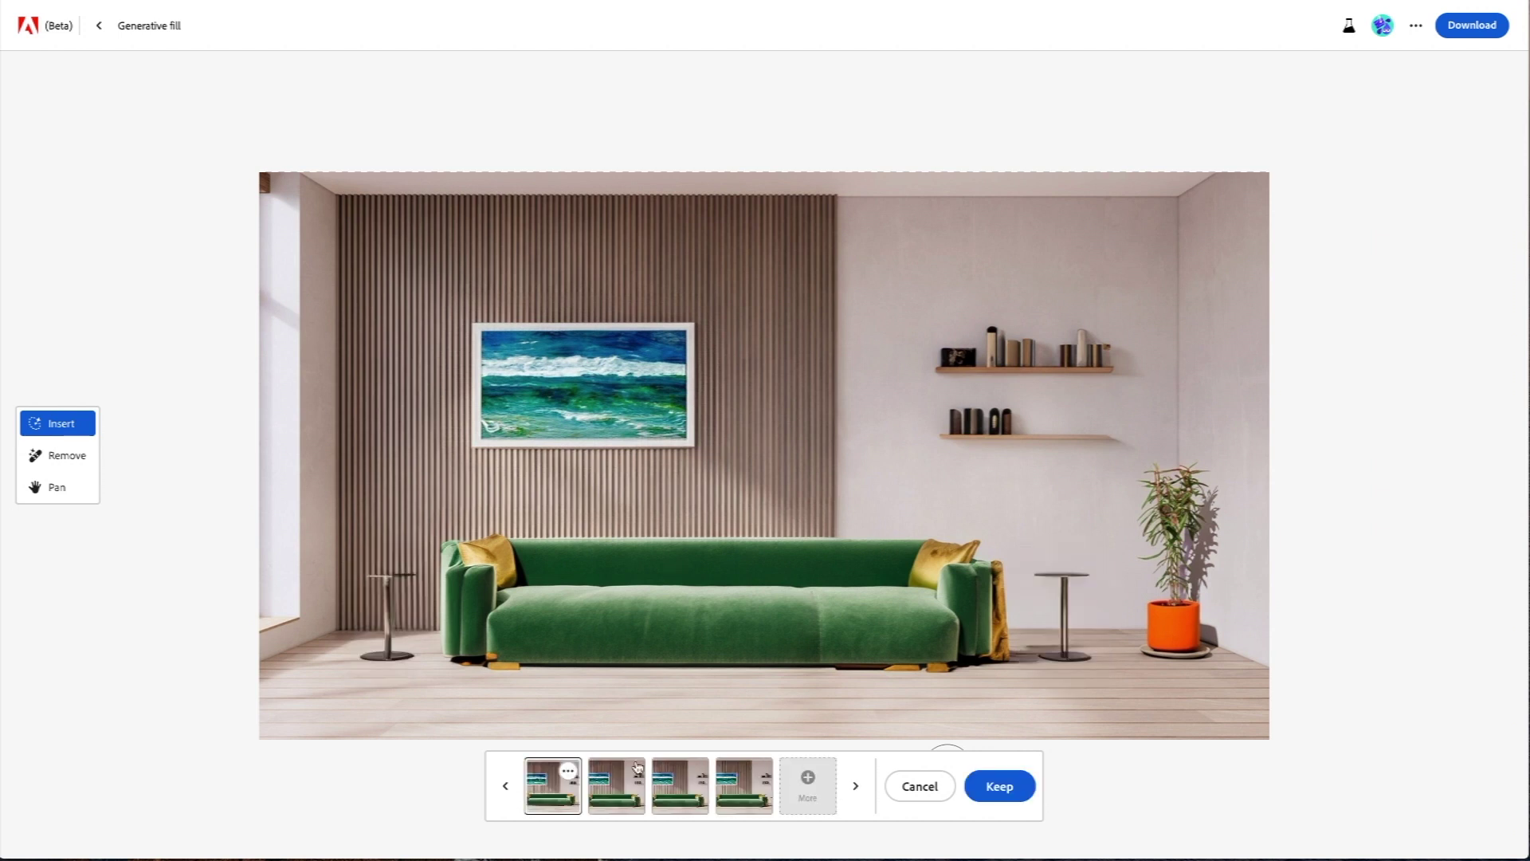
left_click(613, 787)
left_click(694, 791)
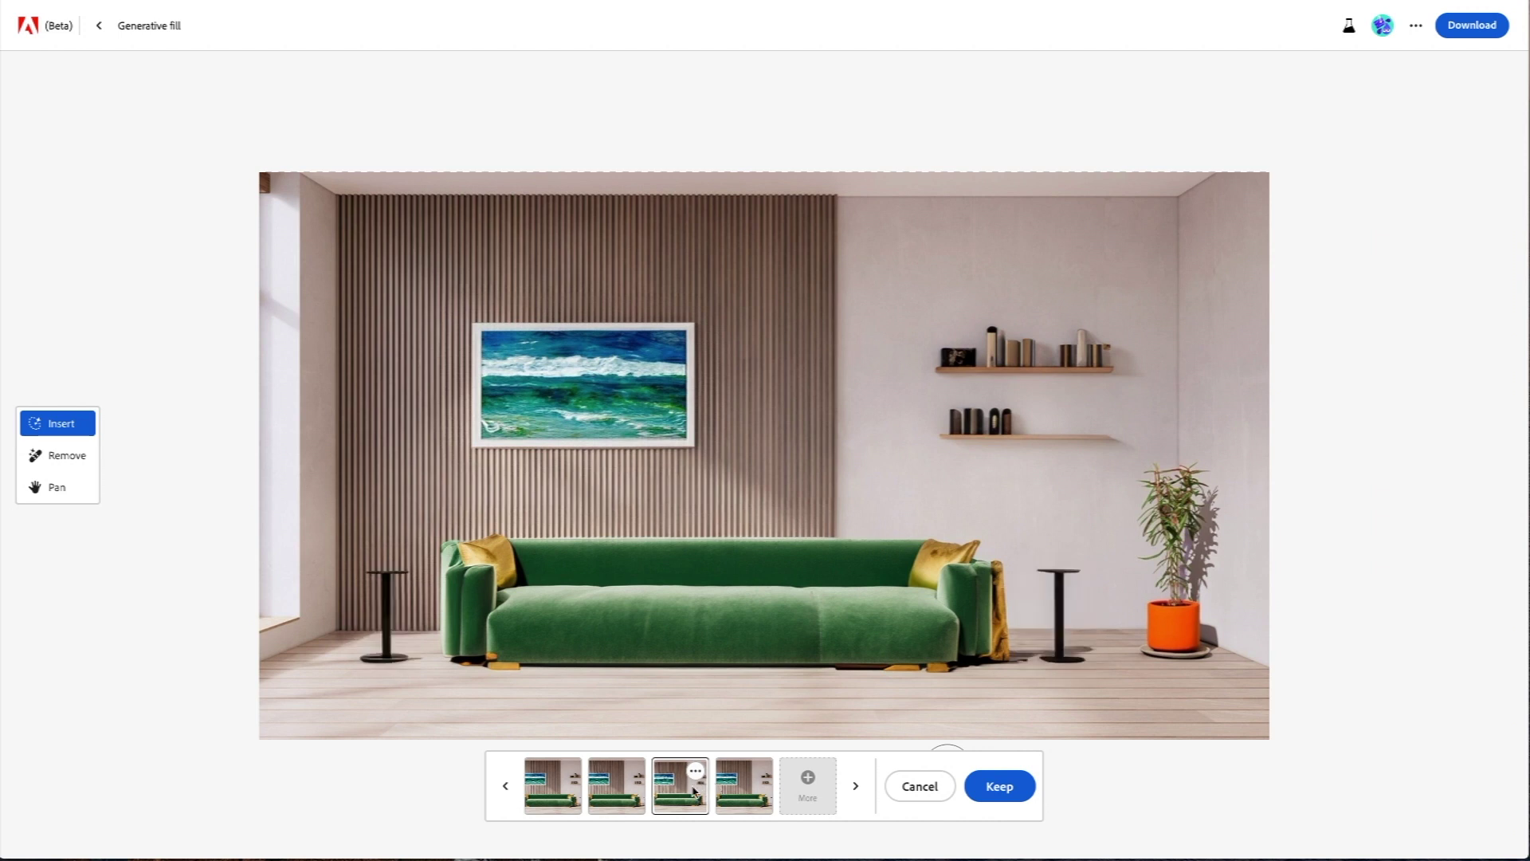
left_click(753, 789)
left_click(541, 798)
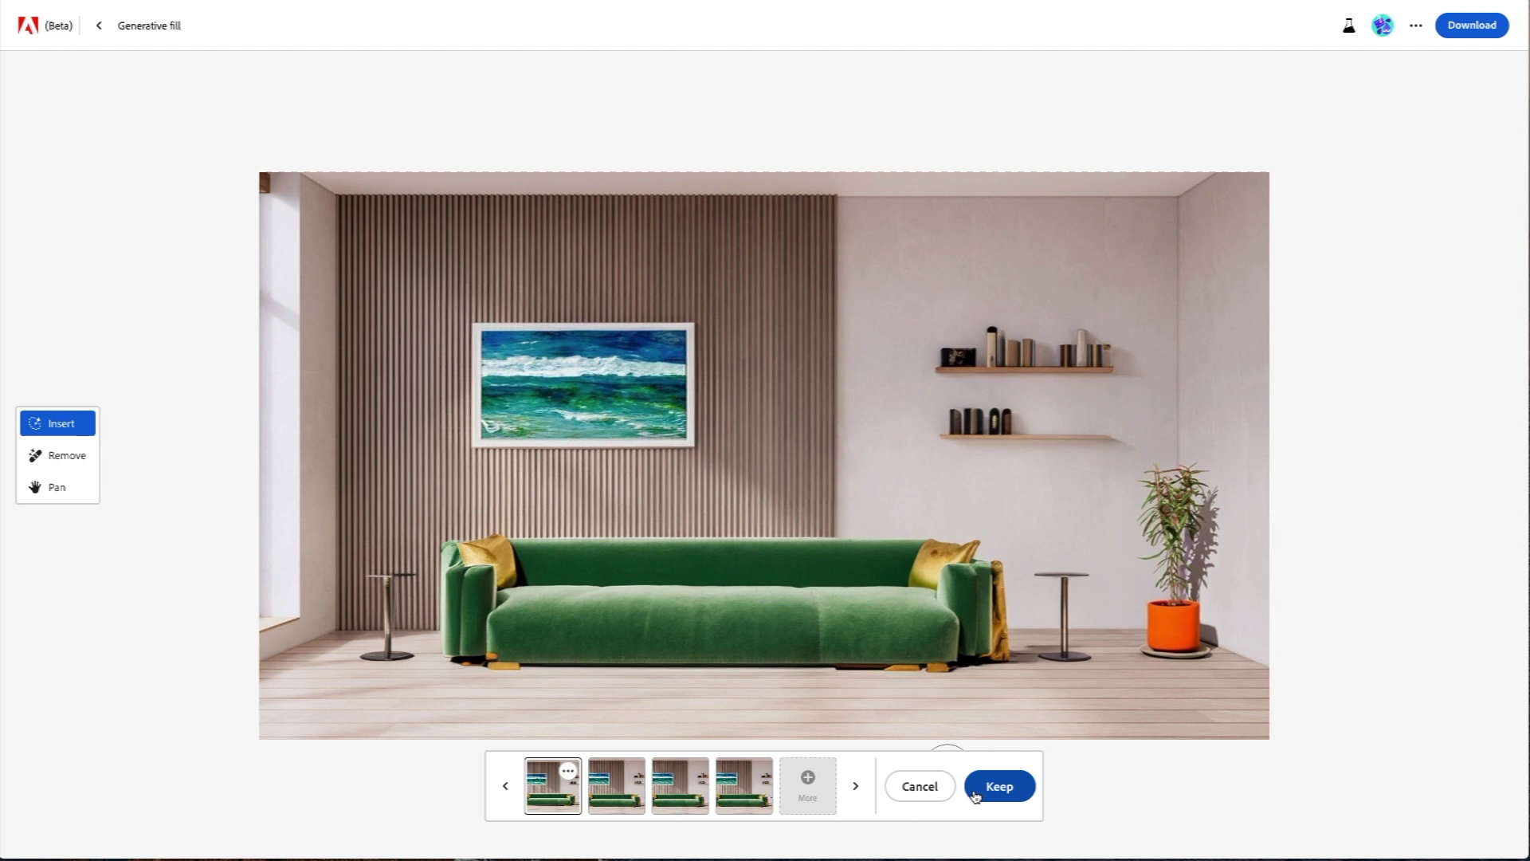
- Keep the silver side tables, then remove the orange-potted plant from the right corner
left_click(1000, 786)
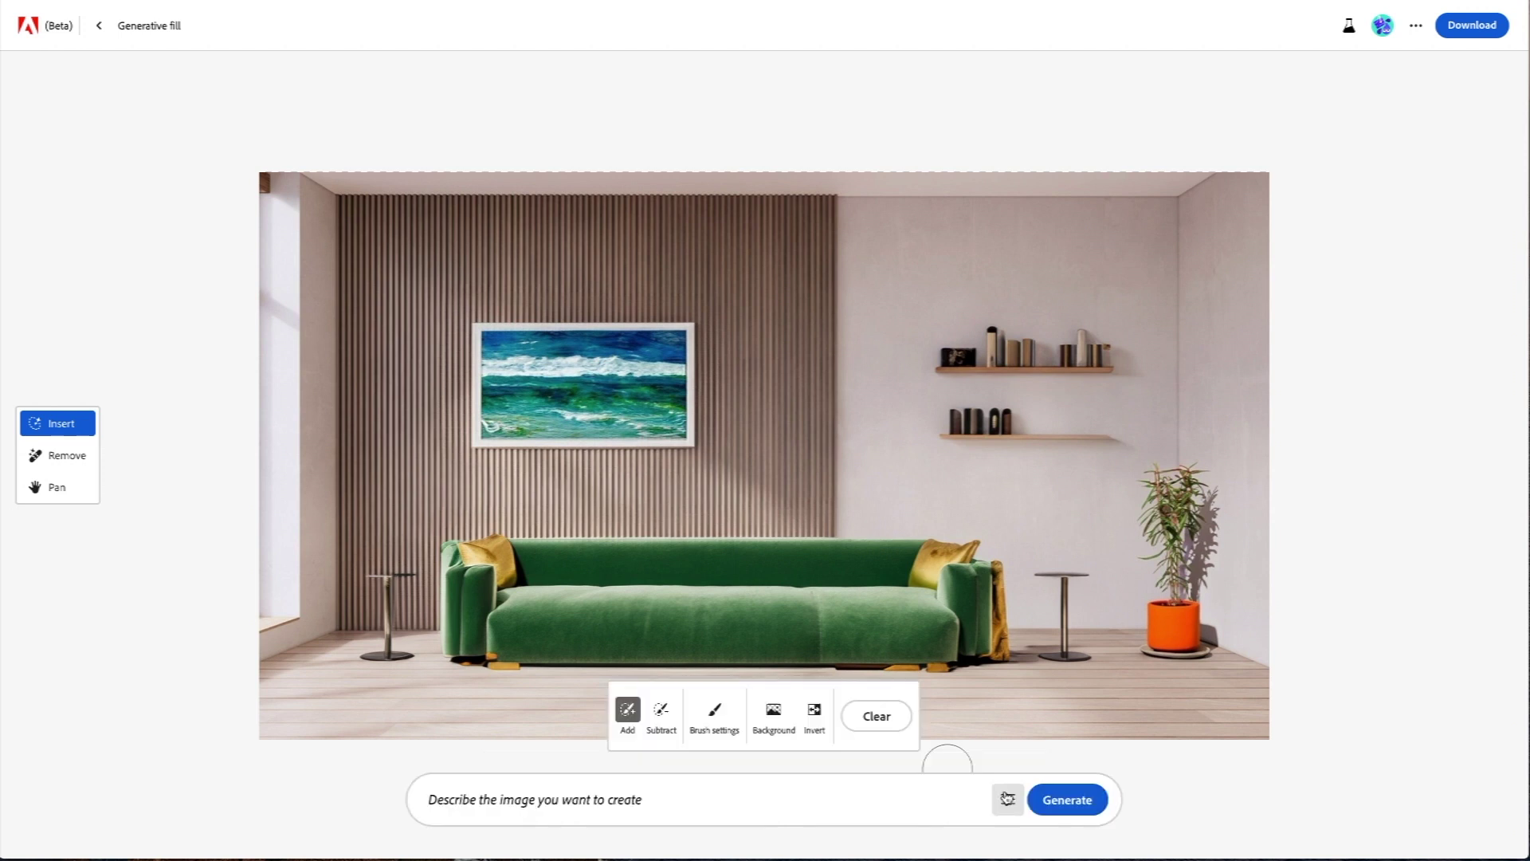
left_click(660, 710)
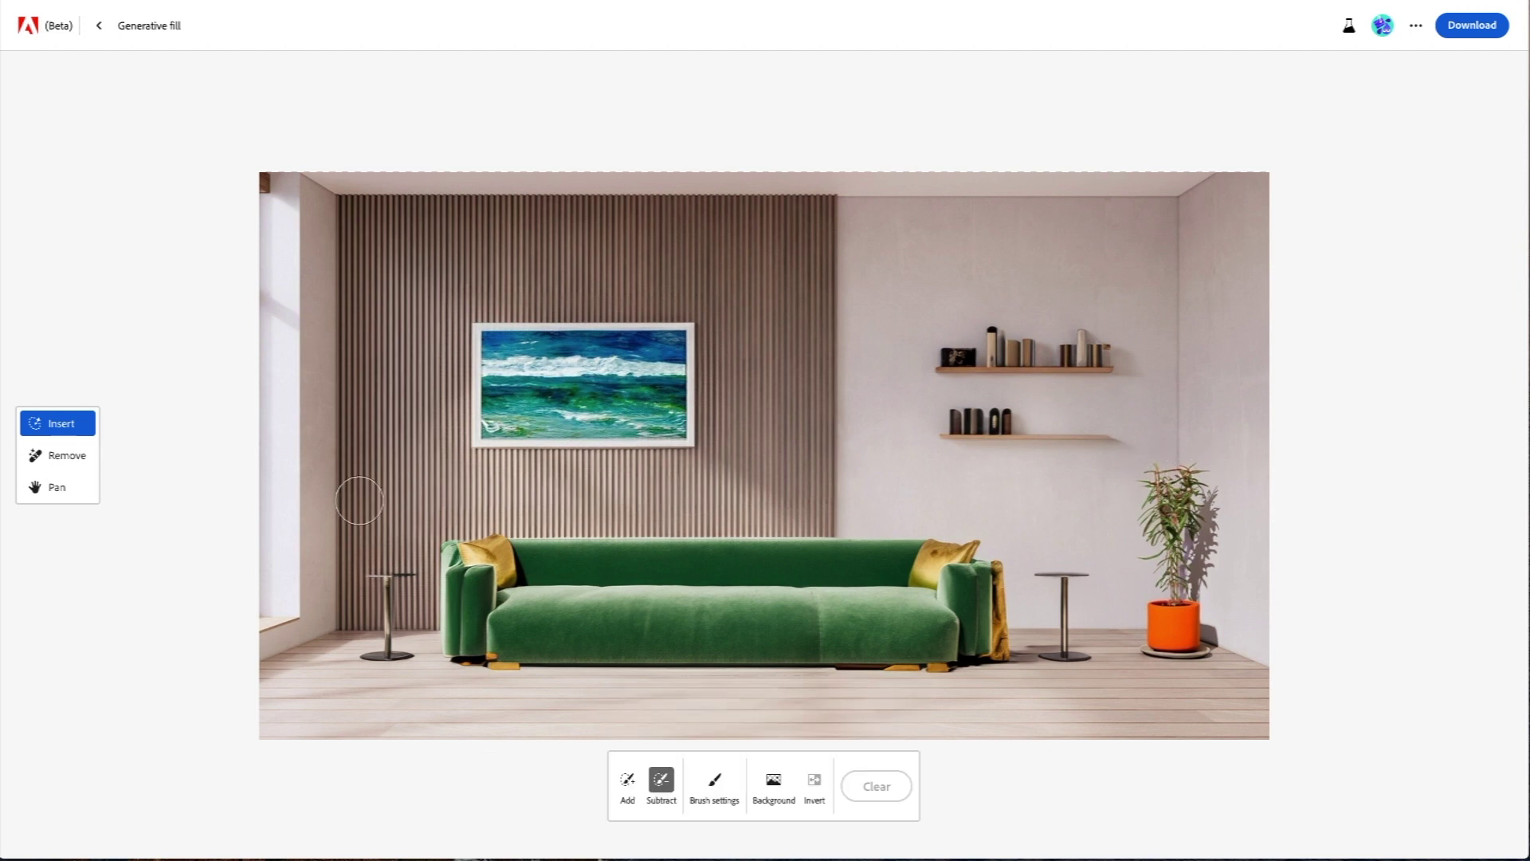
left_click(58, 455)
mouse_move(1152, 470)
left_mouse_down()
mouse_move(1188, 474)
mouse_move(1199, 502)
mouse_move(1197, 599)
mouse_move(1172, 645)
mouse_move(1155, 642)
mouse_move(1158, 528)
mouse_move(1179, 605)
left_mouse_up()
left_click(915, 786)
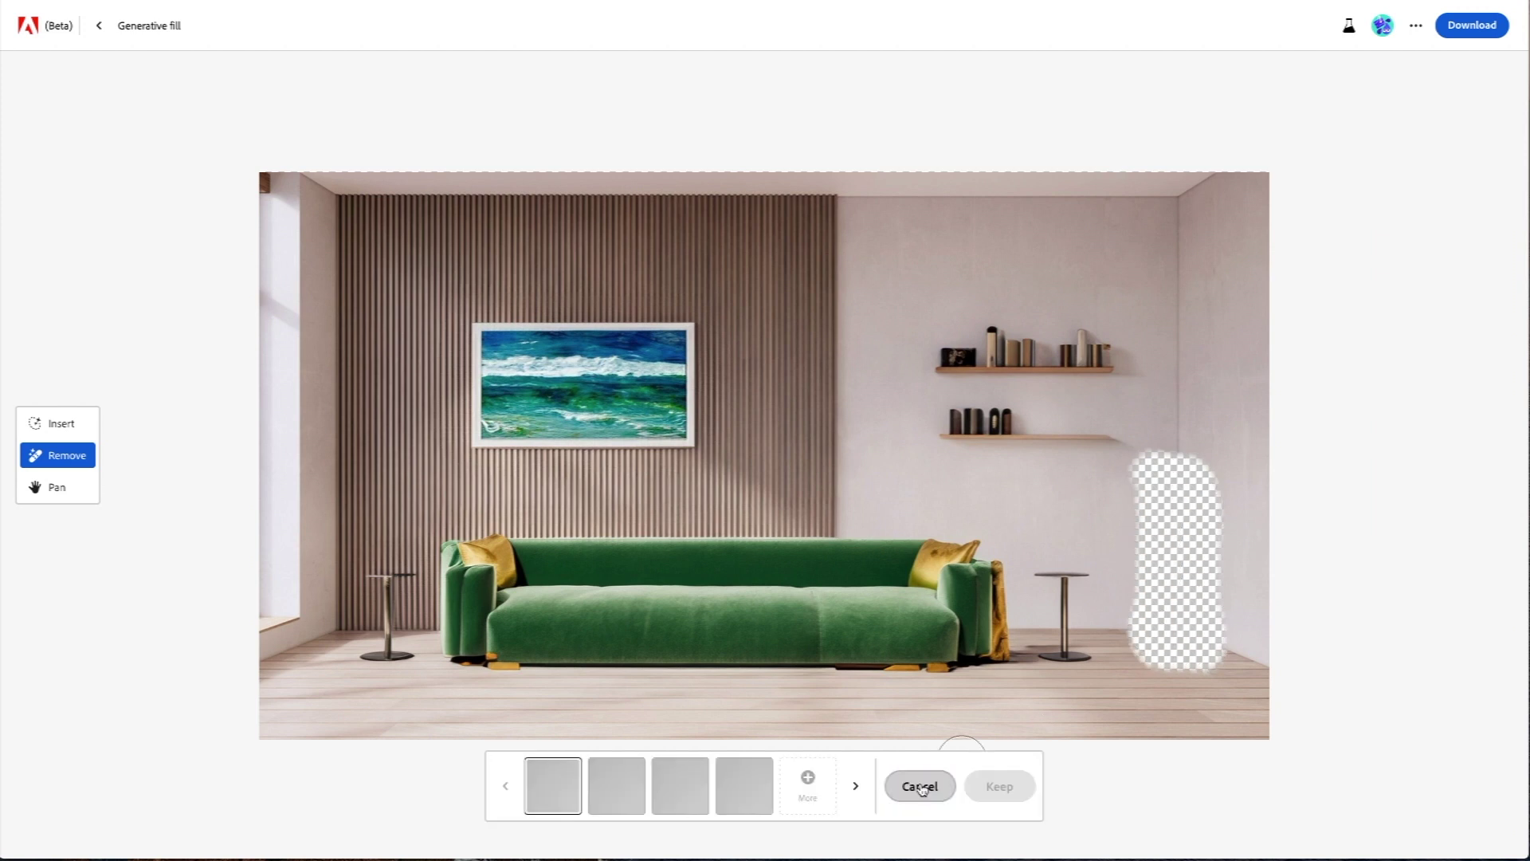
left_click(999, 786)
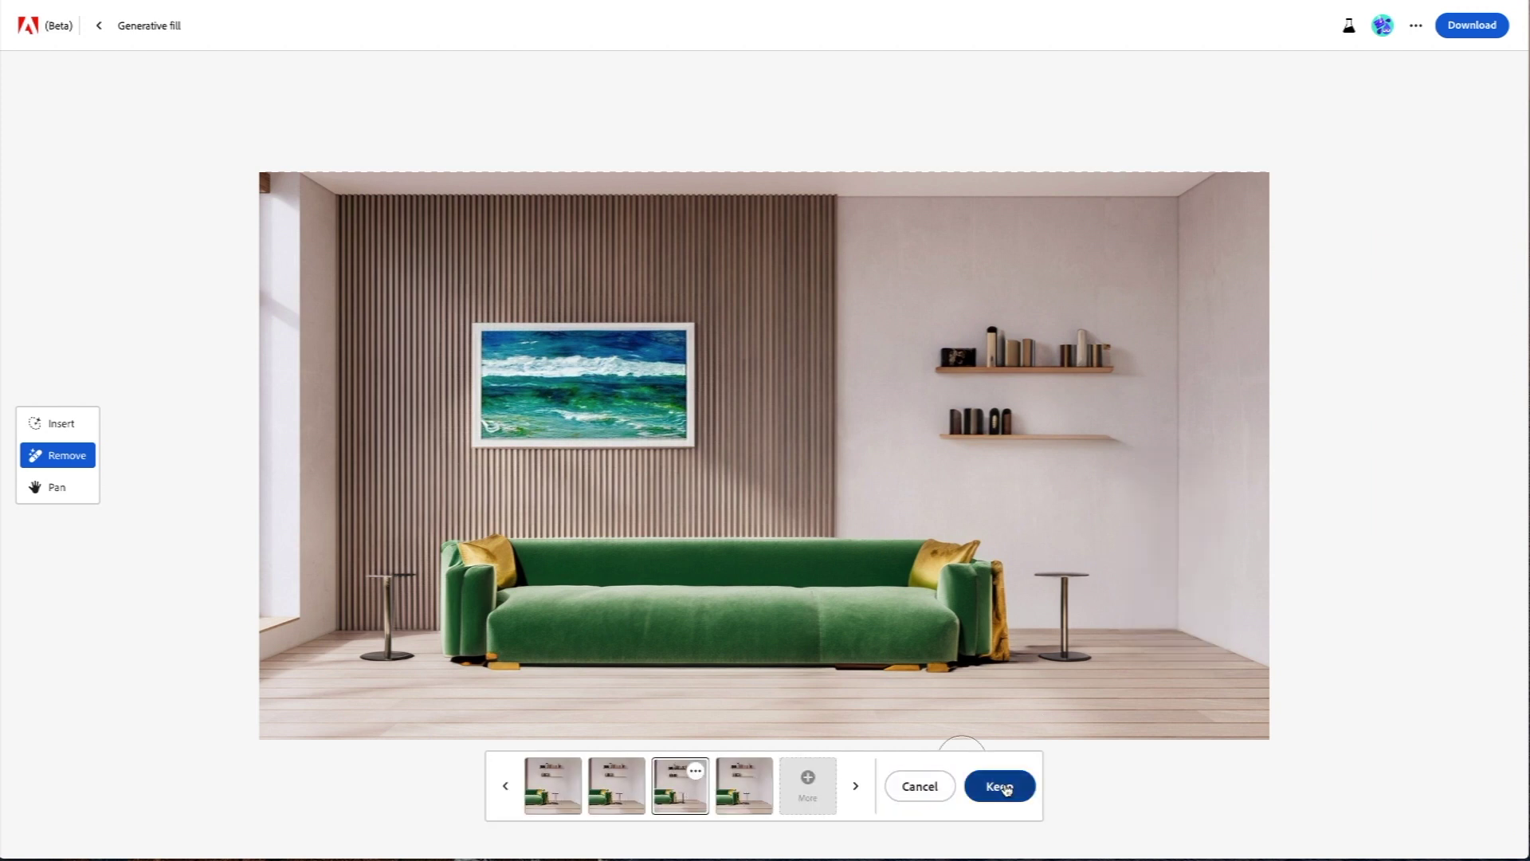
- Generate an art sculpture for a living room in the corner and keep the gold variation
type("lpture for a living ro")
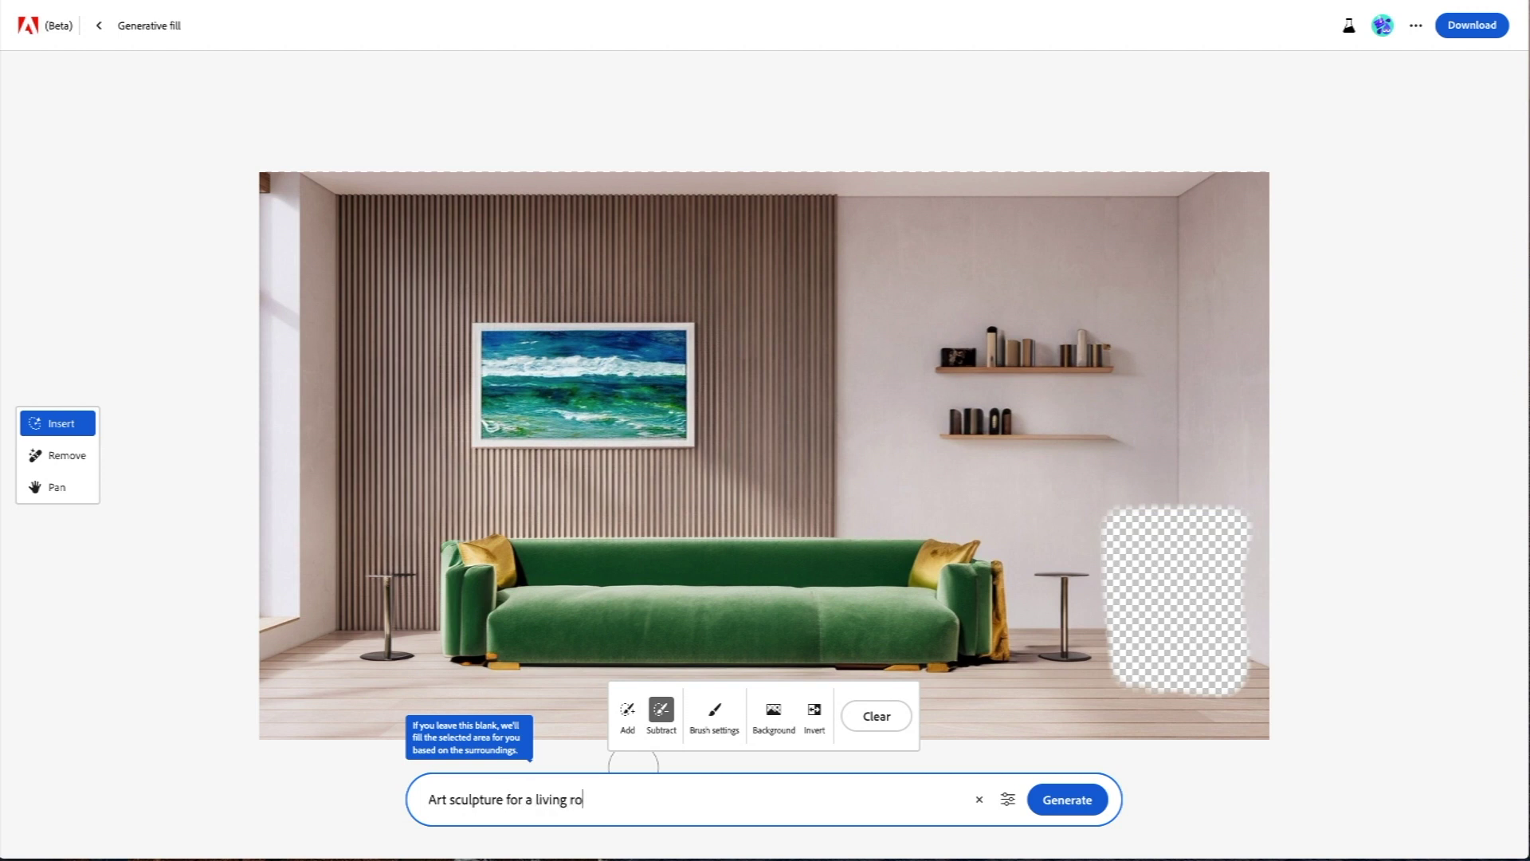
type("om")
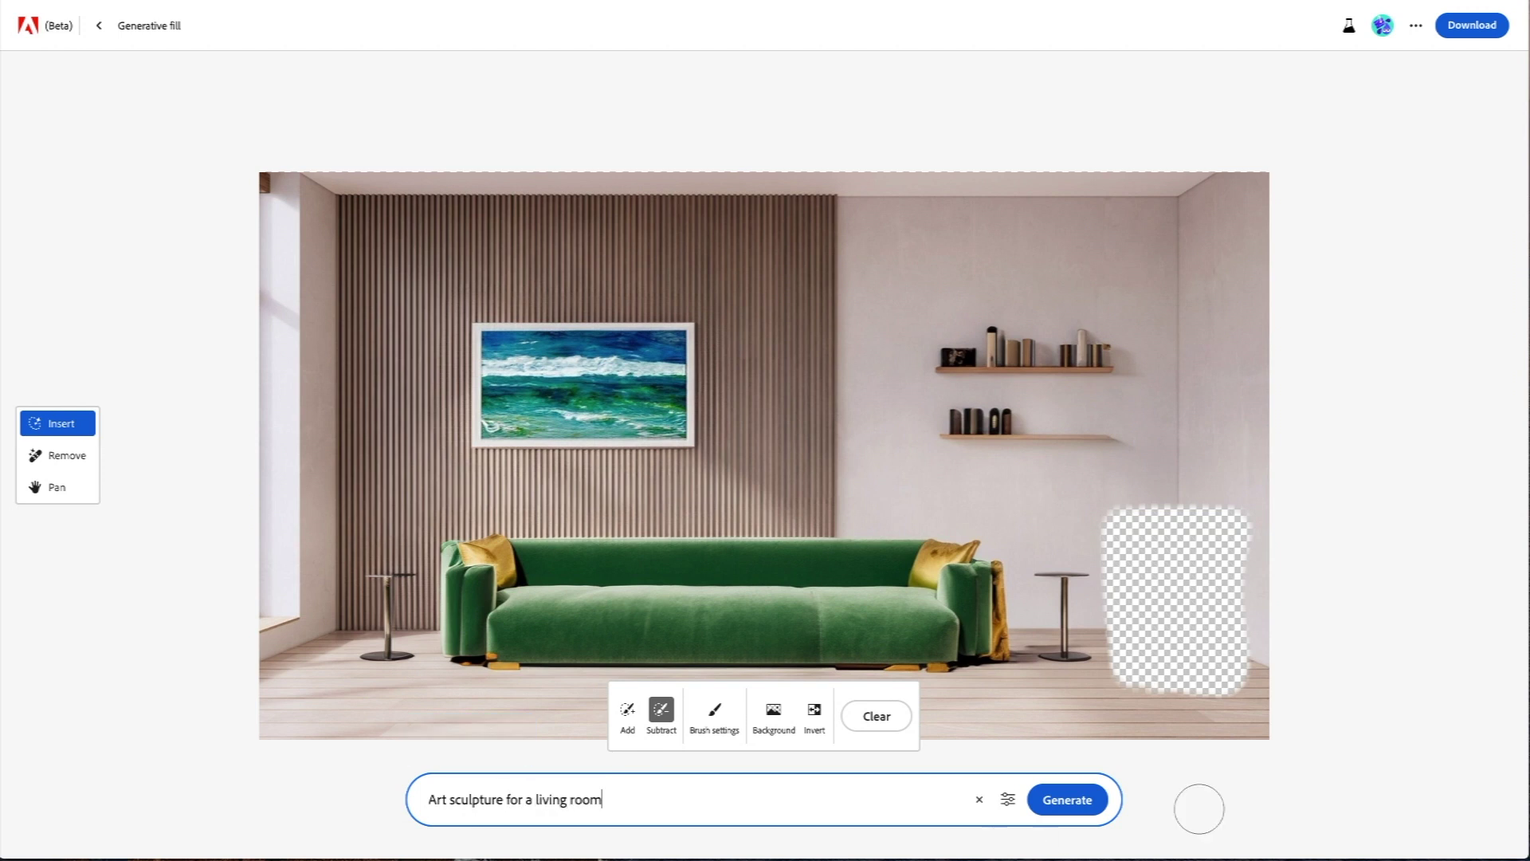
left_click(1067, 799)
left_click(680, 789)
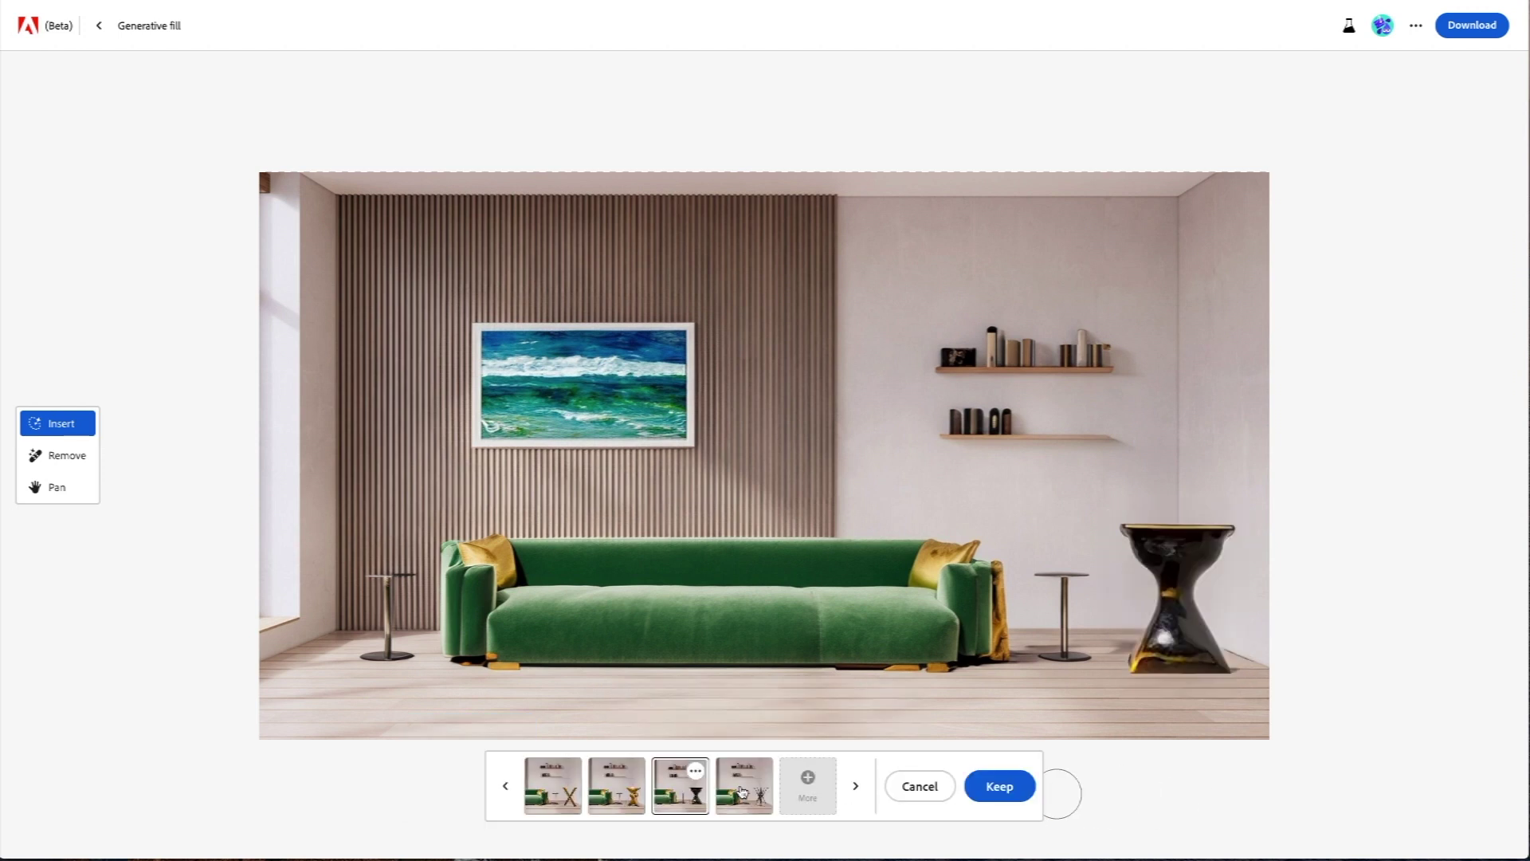
left_click(744, 789)
left_click(623, 793)
left_click(997, 786)
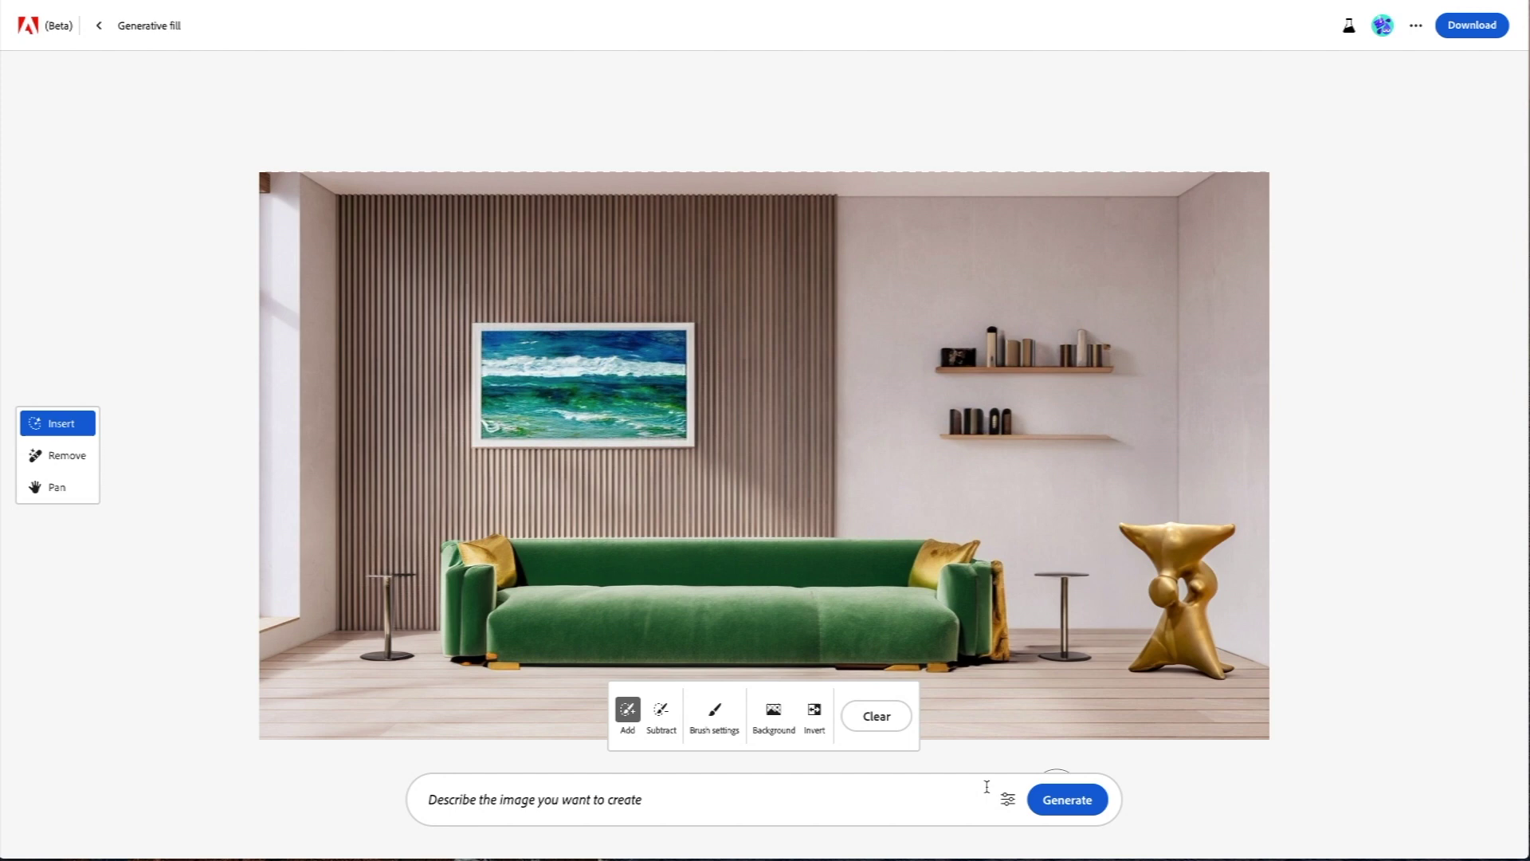
- Download the finished room and open 'Firefly Inpaint 20230731185608.png' from the downloads
left_click(1474, 28)
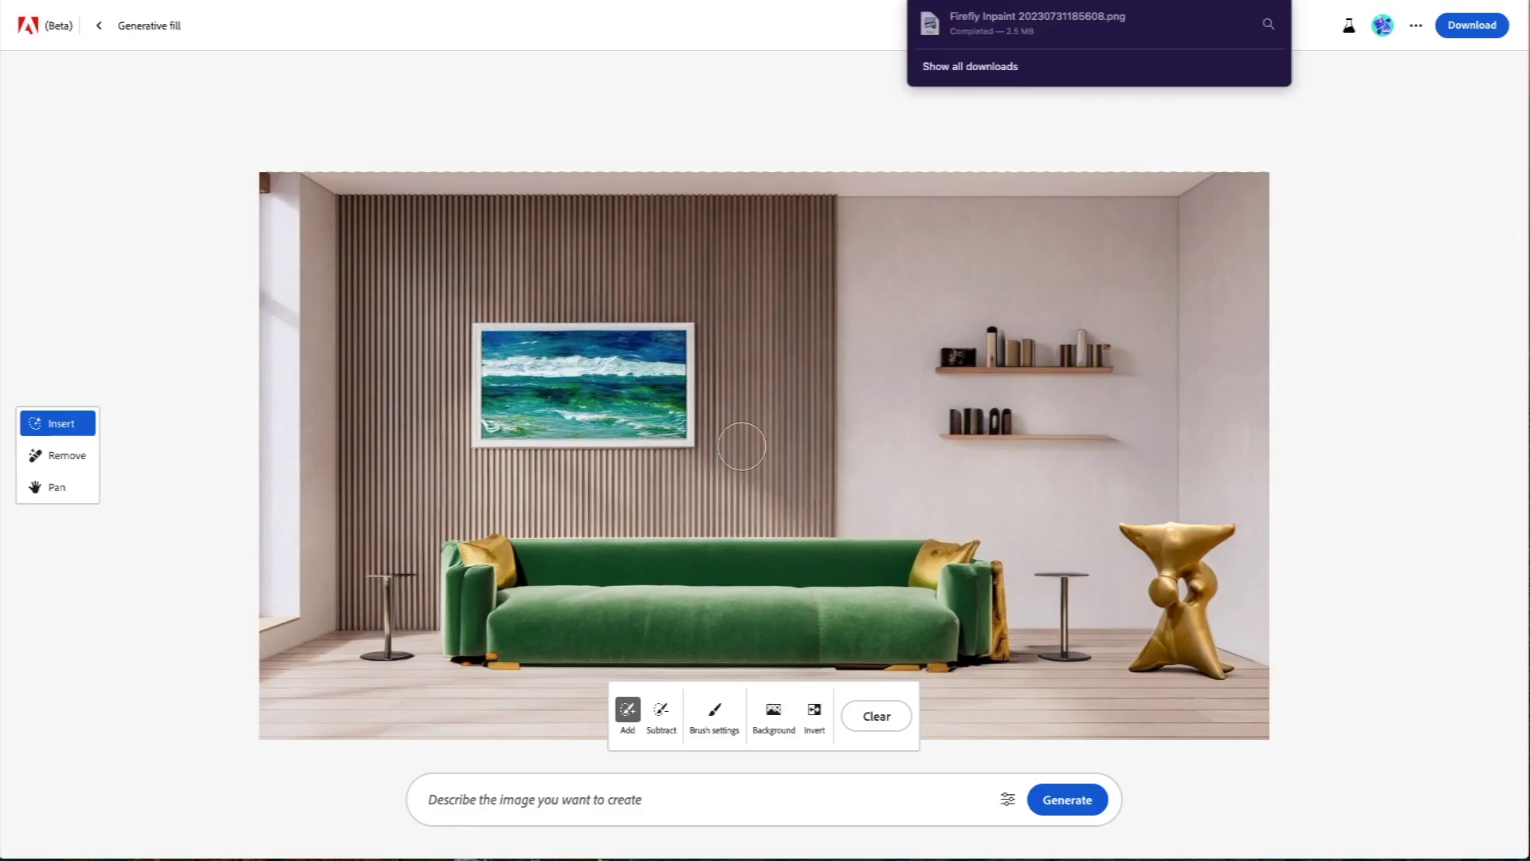
left_click(1100, 26)
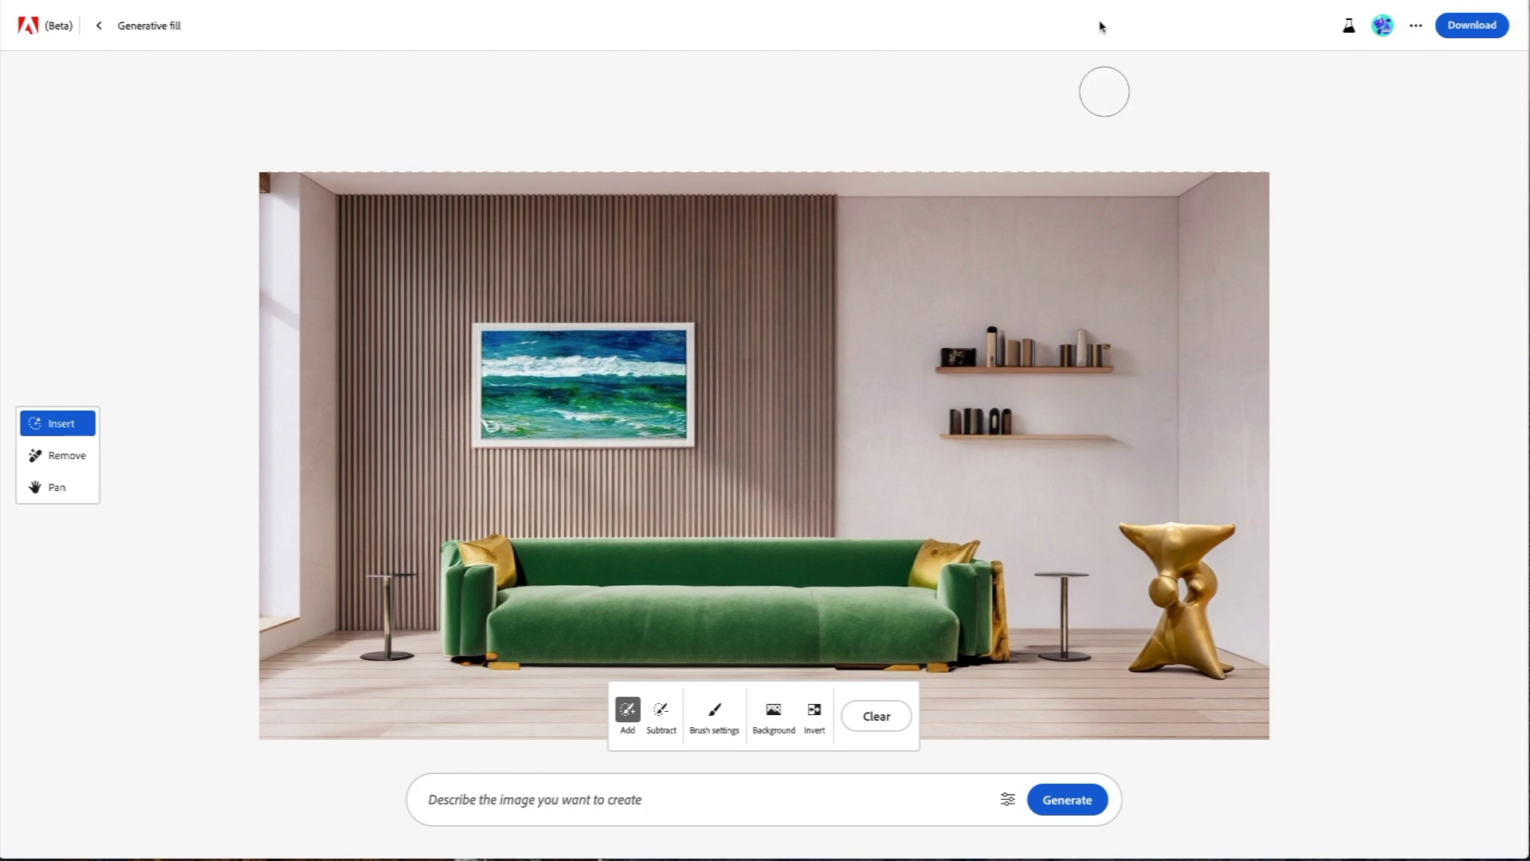